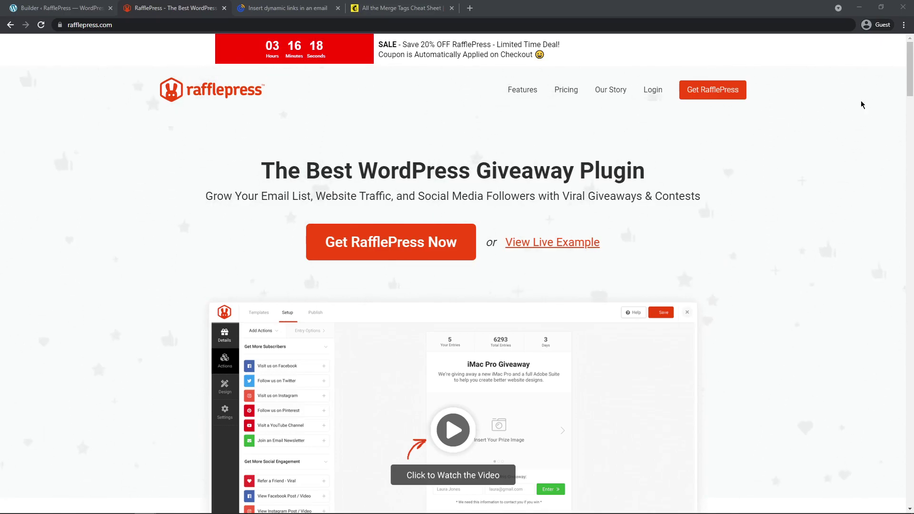
# Find the Developer docs article 'Pass Name and Email to the Giveaway', note rp-email and rp-name, then return to the Dashboard.
pyautogui.moveTo(911, 54); pyautogui.dragTo(912, 465)
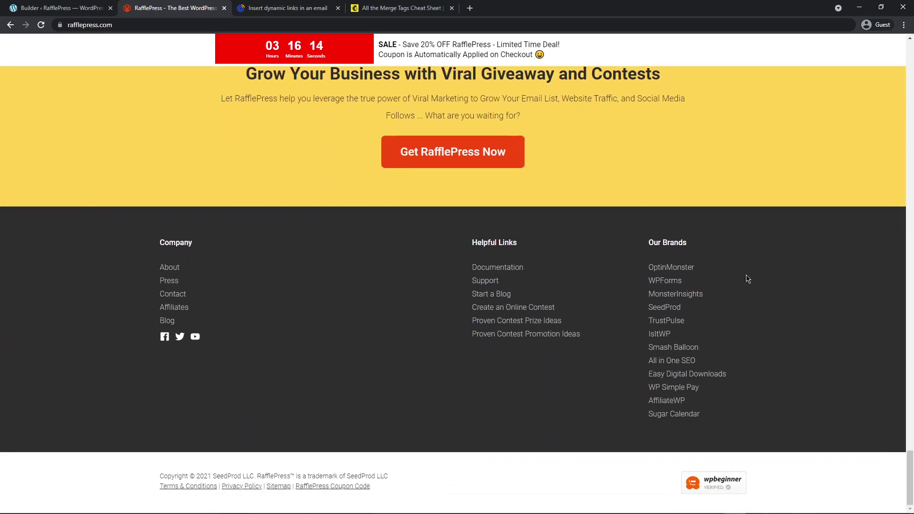
pyautogui.click(526, 268)
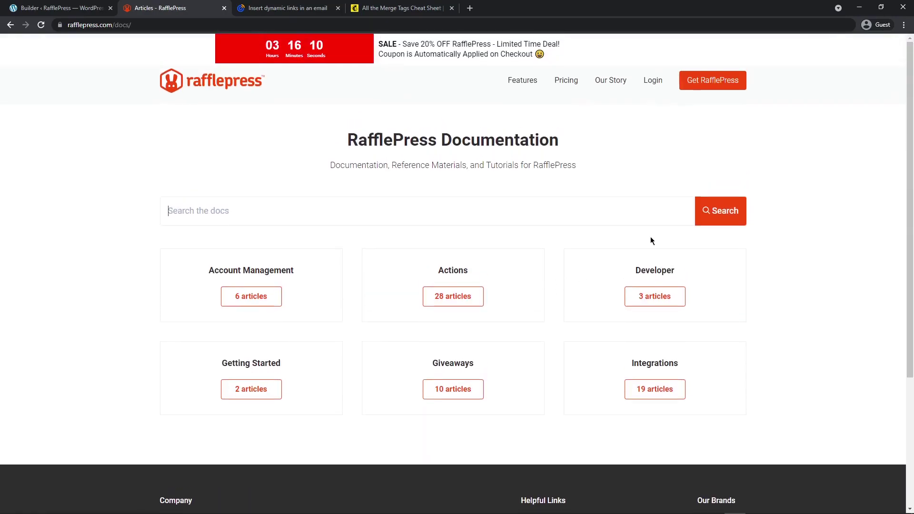
pyautogui.click(658, 308)
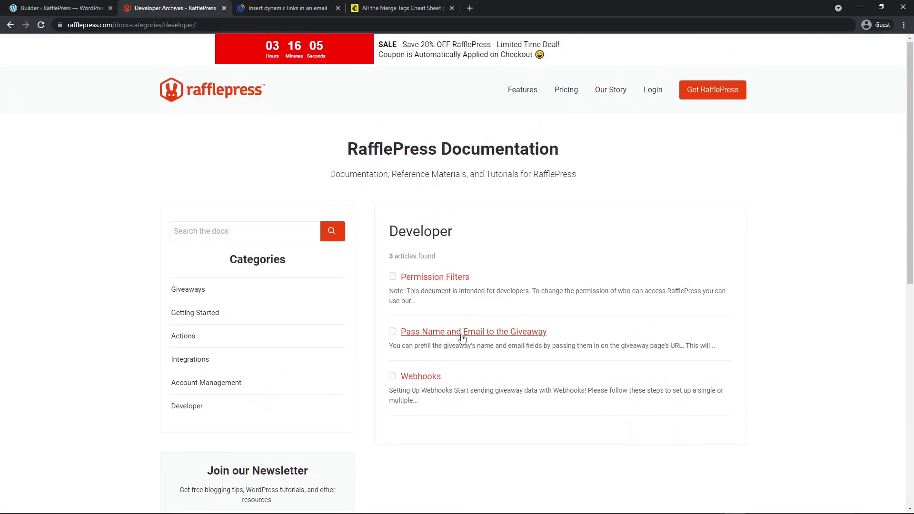
pyautogui.click(489, 333)
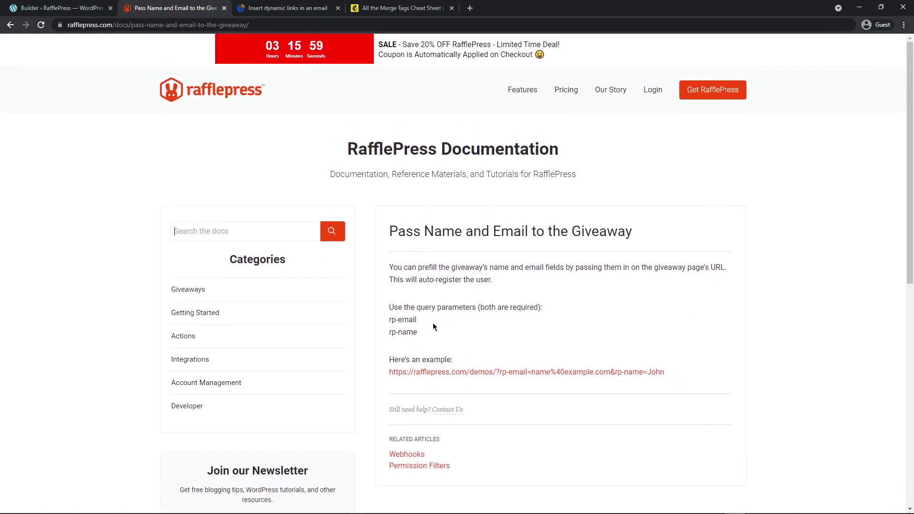
pyautogui.moveTo(425, 318); pyautogui.dragTo(389, 332)
pyautogui.click(490, 319)
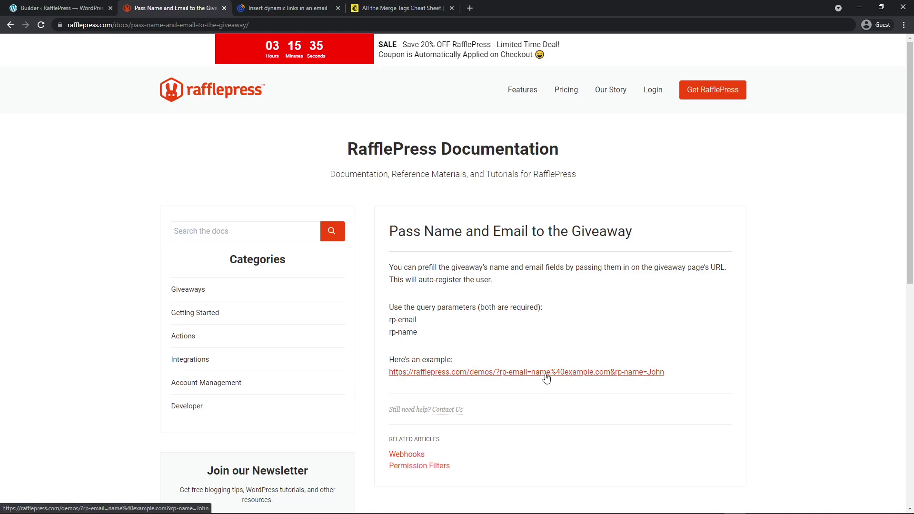
pyautogui.click(71, 8)
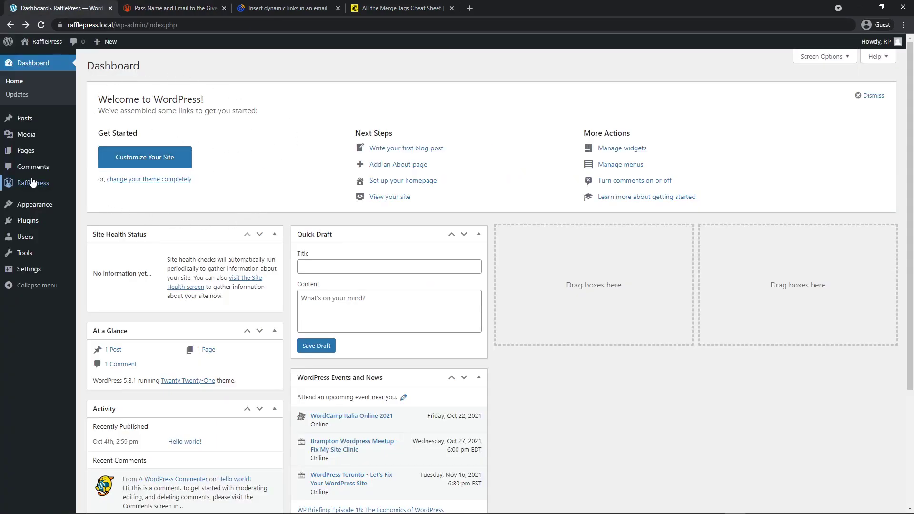
# Create a new giveaway named Camping Gear using the Classic Giveaway template.
pyautogui.moveTo(29, 185)
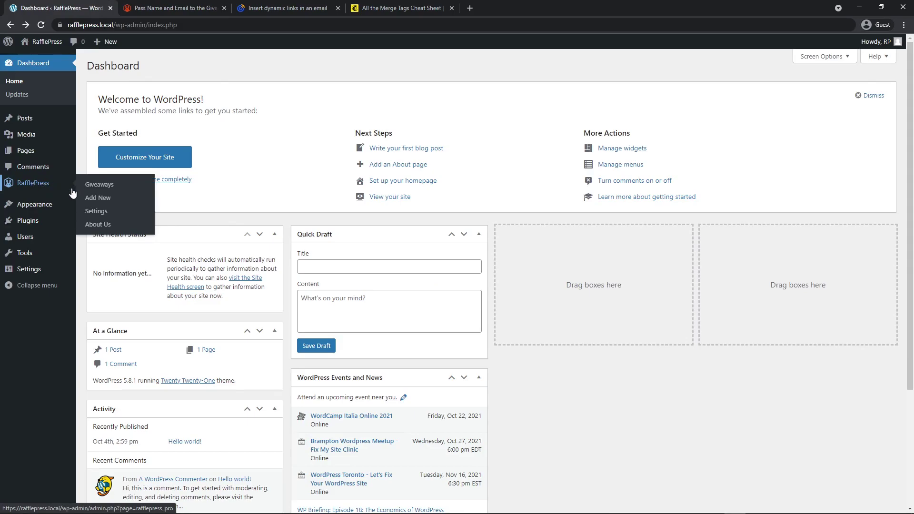
pyautogui.click(98, 199)
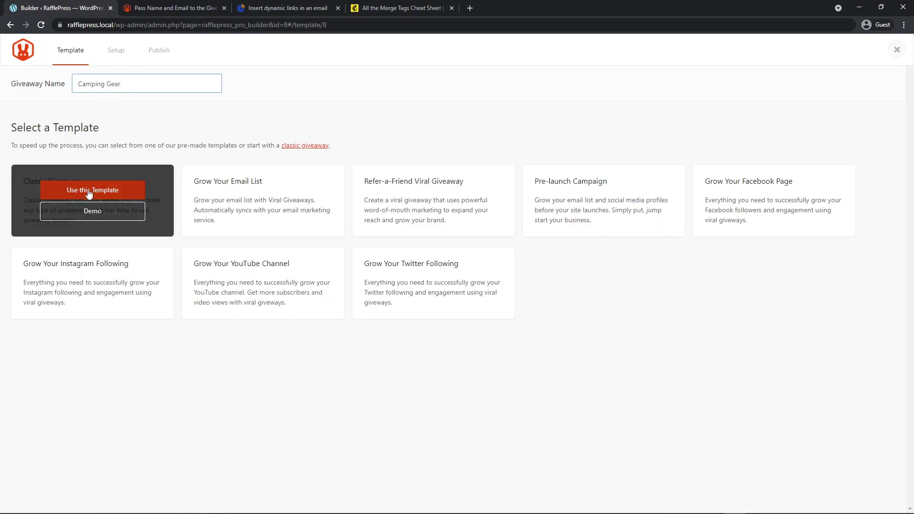
pyautogui.click(104, 192)
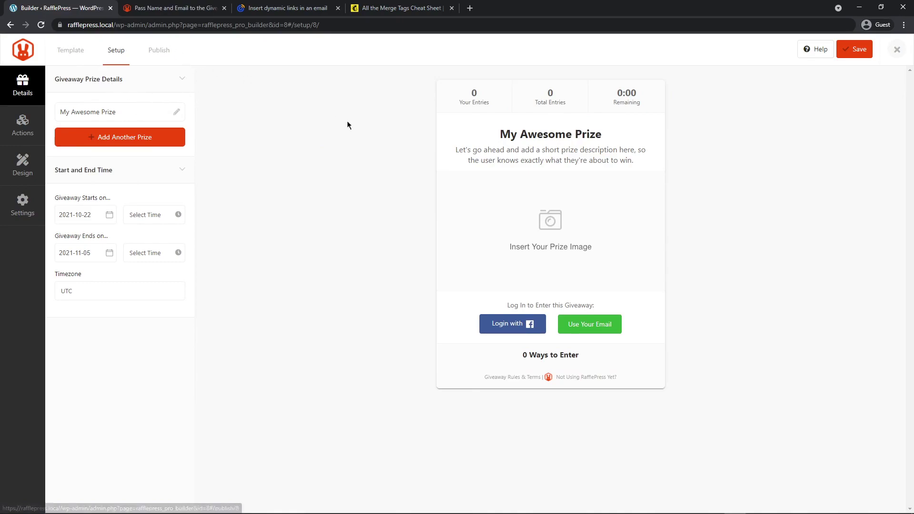
# Rename the prize to Brand New Camping Gear, update its description, and set the camping-gear image.
pyautogui.click(530, 134)
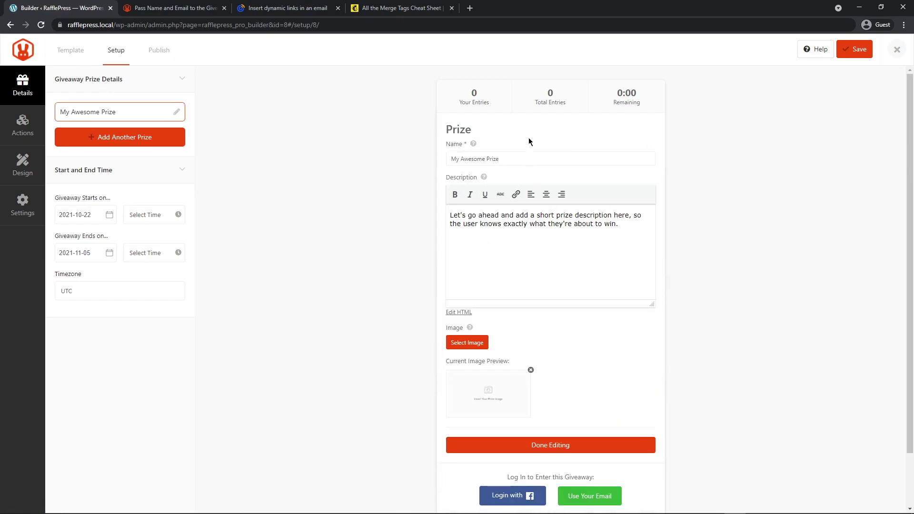
pyautogui.moveTo(516, 159); pyautogui.dragTo(454, 157)
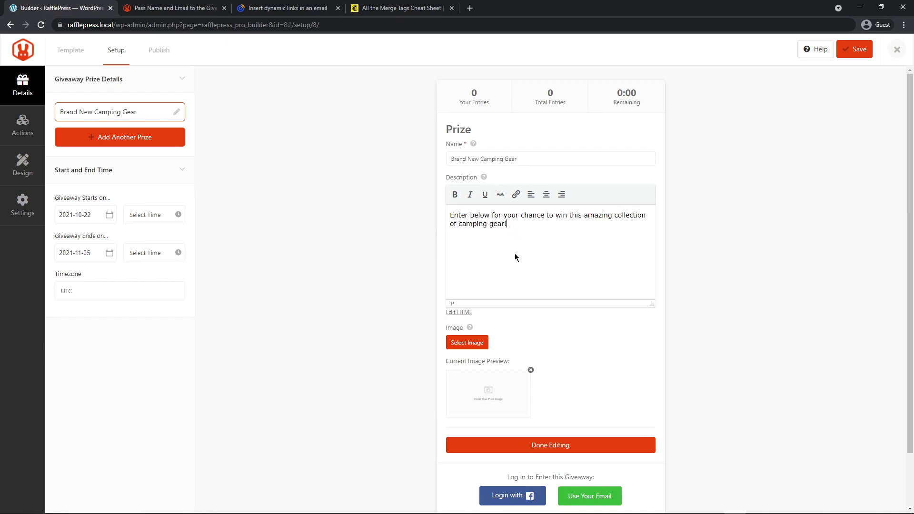
pyautogui.click(468, 343)
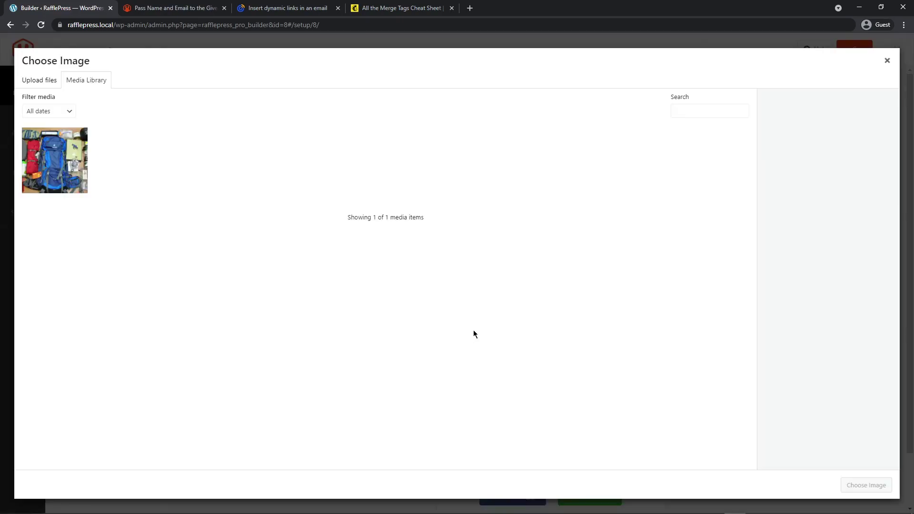
pyautogui.click(55, 147)
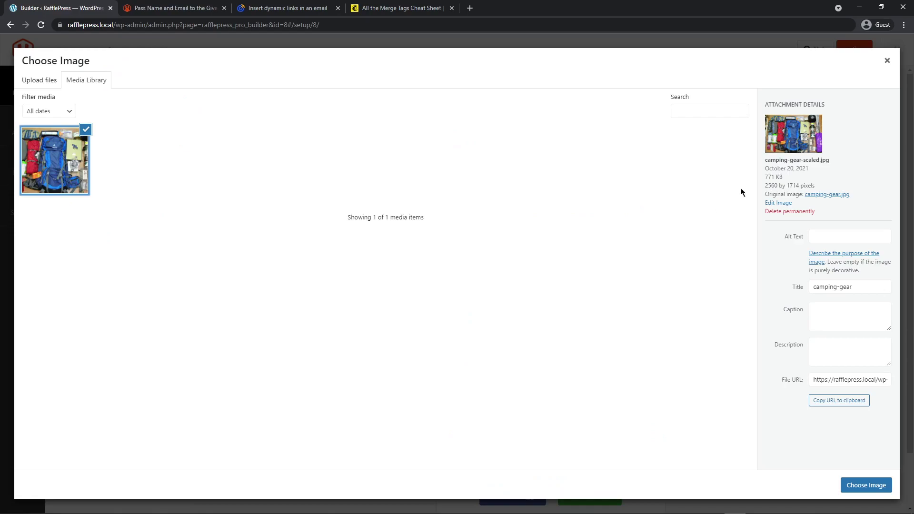
pyautogui.click(867, 485)
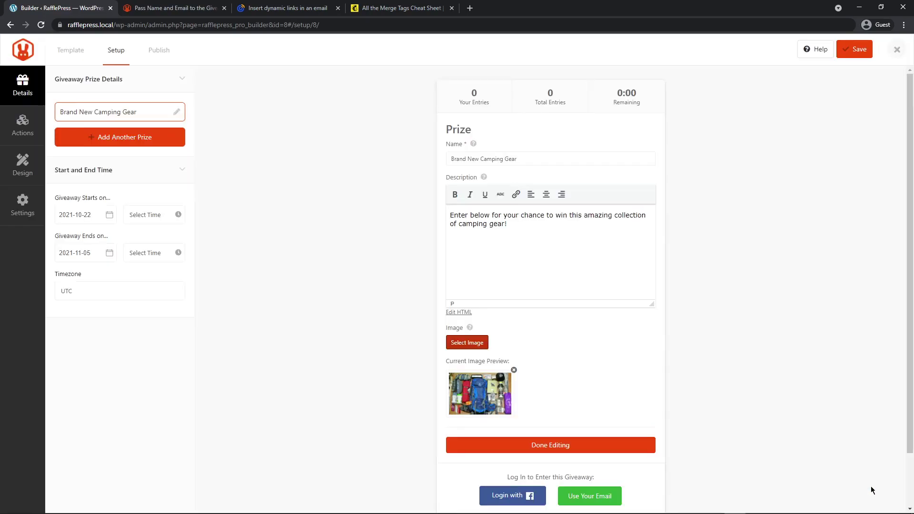
pyautogui.click(549, 446)
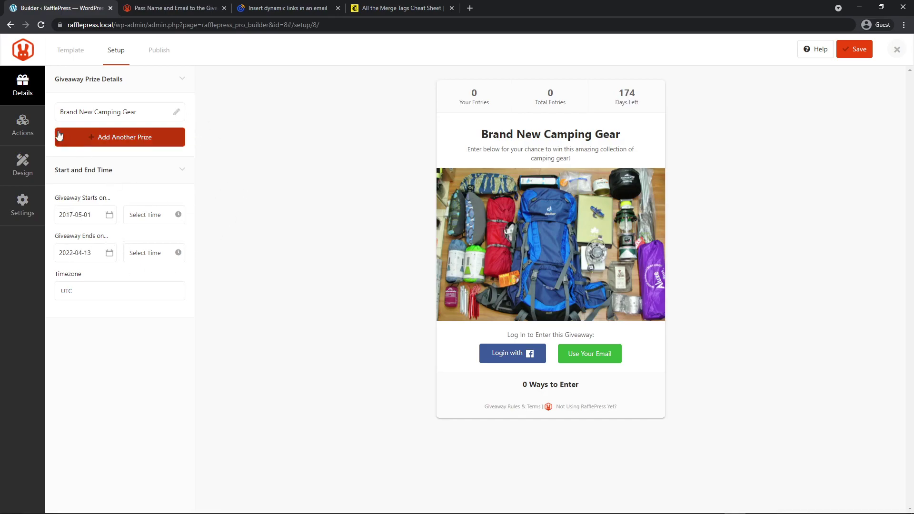
# Add a Follow us on Twitter entry action worth +3 entries.
pyautogui.click(34, 124)
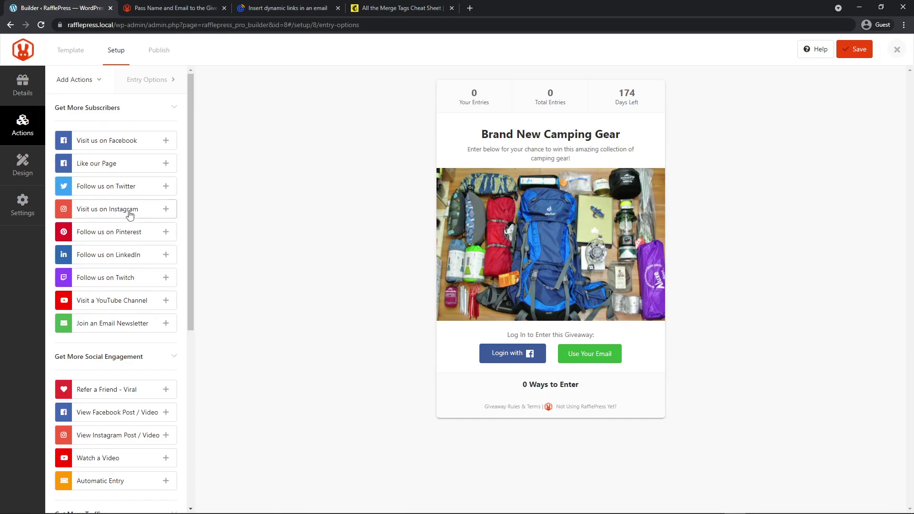
pyautogui.click(99, 191)
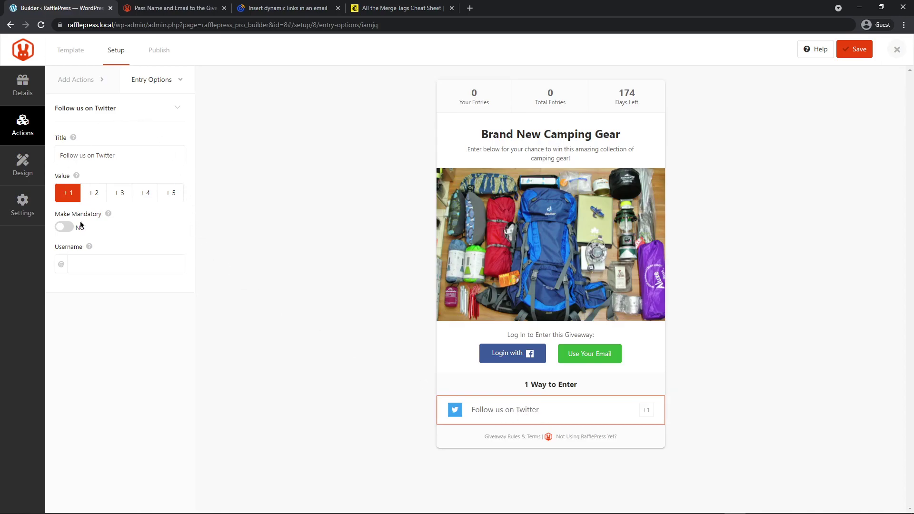
pyautogui.tripleClick(76, 156)
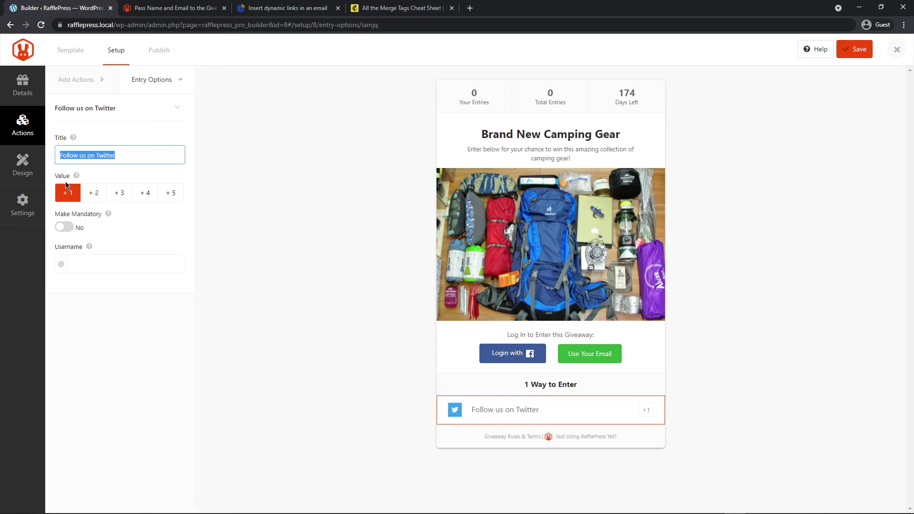
pyautogui.click(102, 195)
pyautogui.click(119, 193)
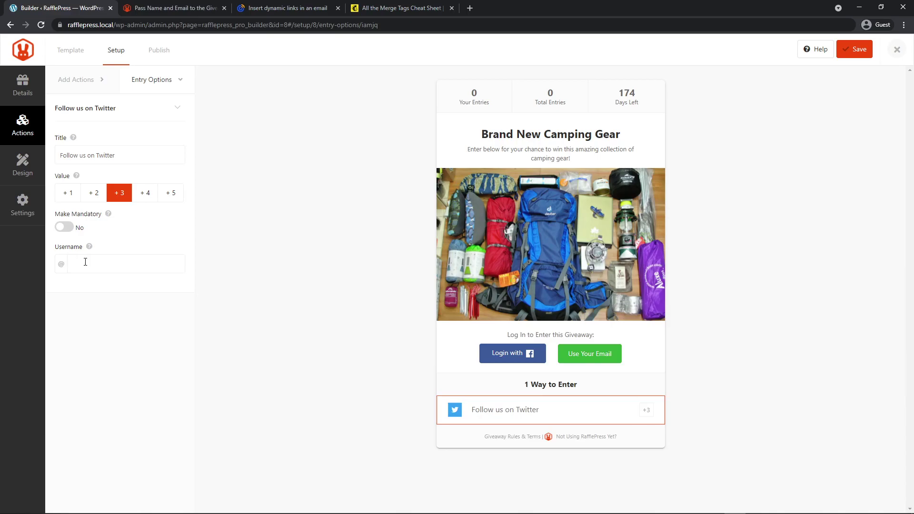
# Add Visit us on Facebook, Visit us on Instagram and Join an Email Newsletter entry actions.
pyautogui.click(22, 125)
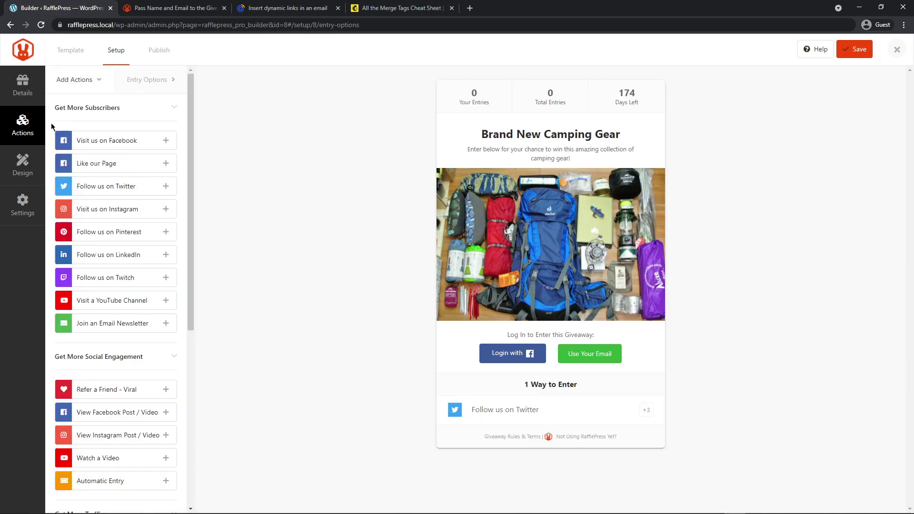
pyautogui.click(119, 143)
pyautogui.click(34, 139)
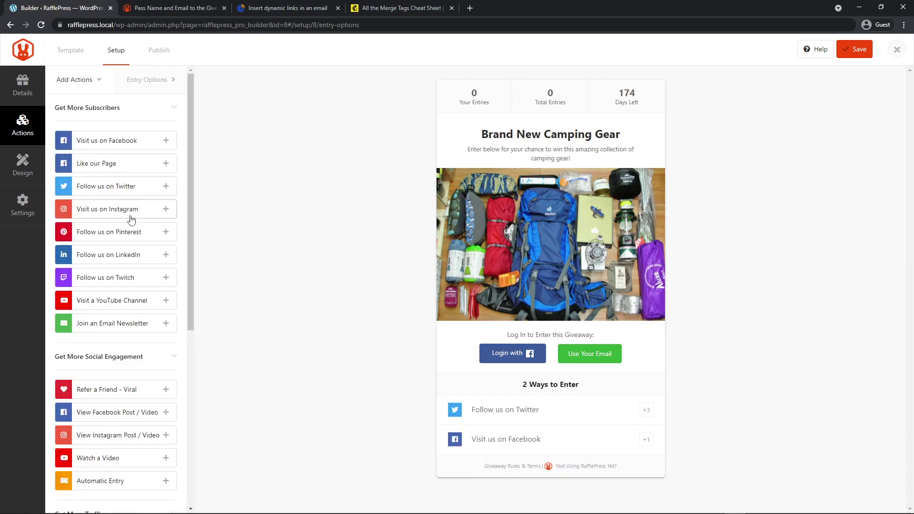
pyautogui.click(107, 210)
pyautogui.click(23, 125)
pyautogui.click(112, 324)
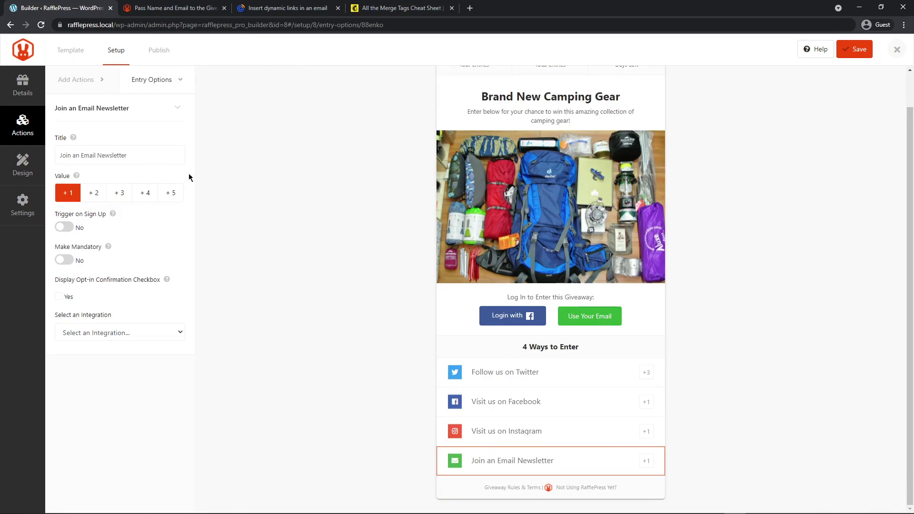
pyautogui.click(23, 167)
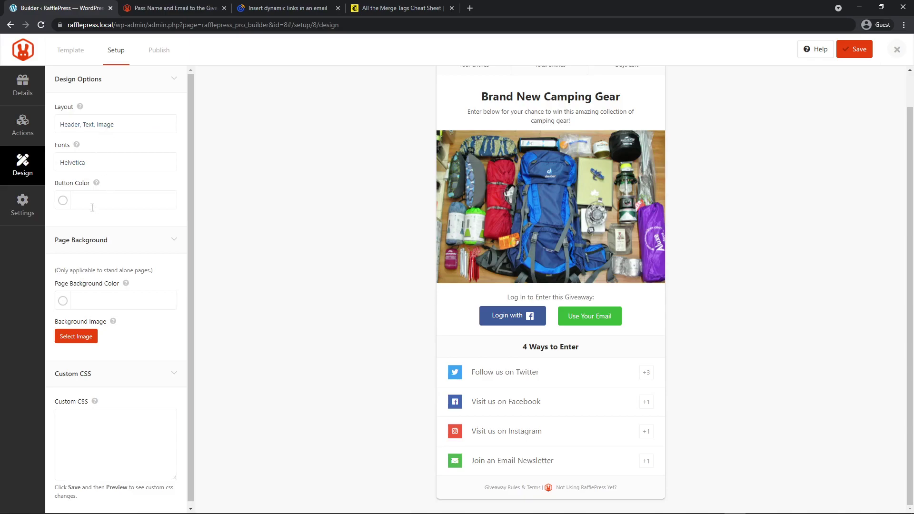
# Set the layout to image above header and text, with Raleway and Lato fonts.
pyautogui.click(123, 128)
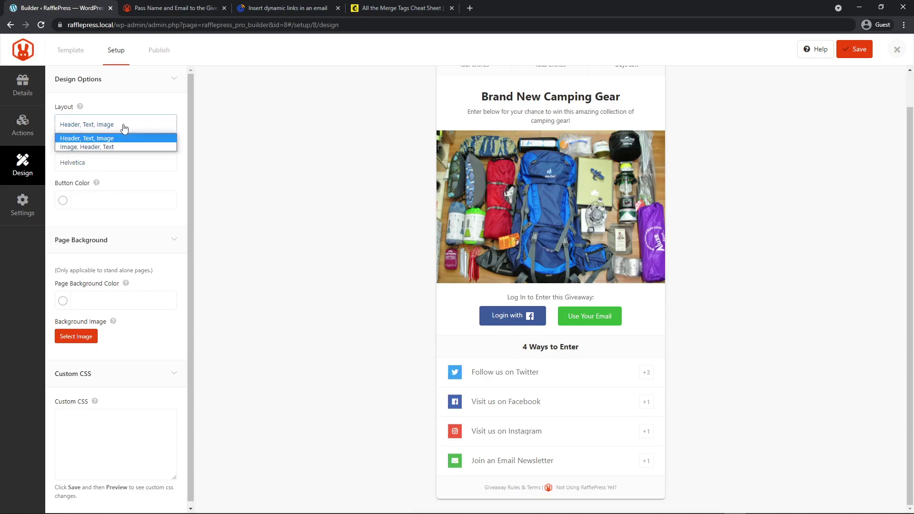
pyautogui.click(86, 146)
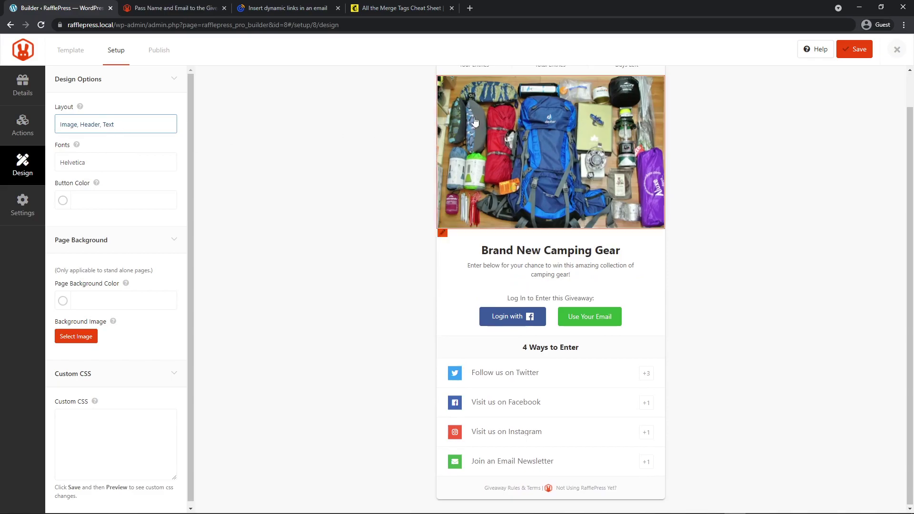
pyautogui.click(109, 163)
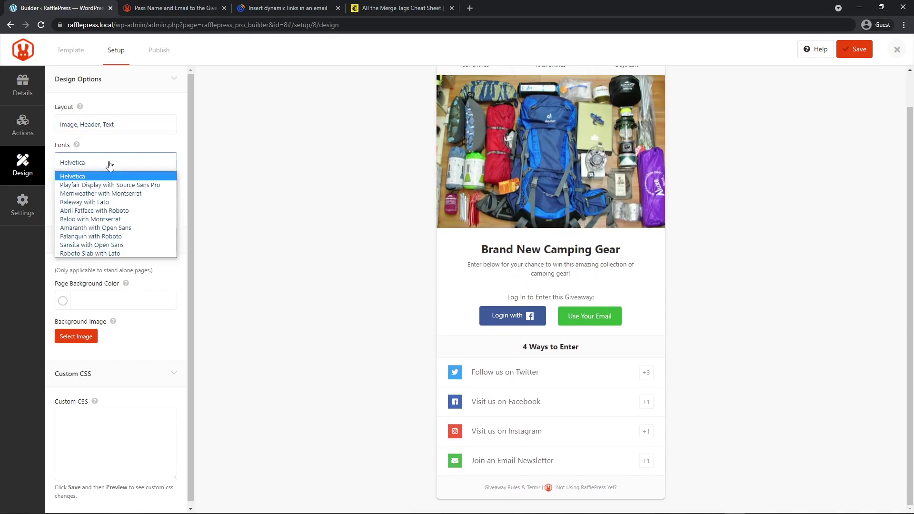
pyautogui.click(121, 201)
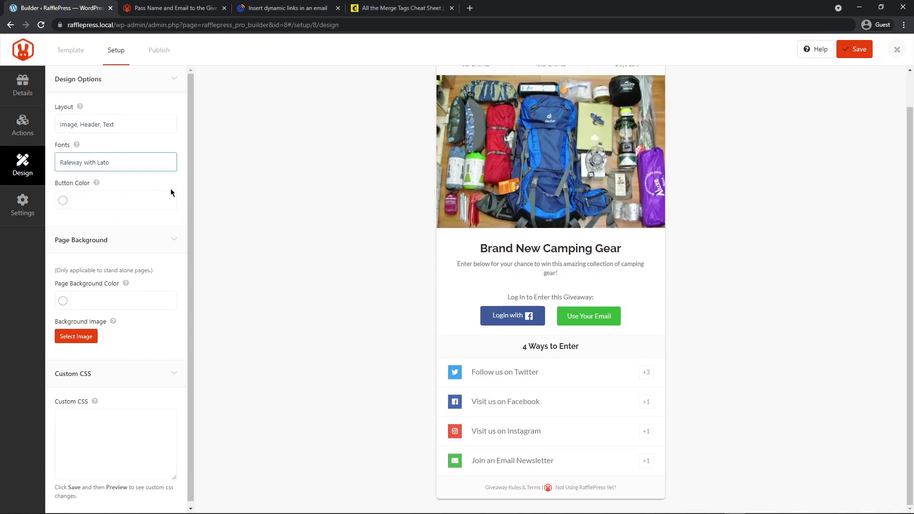
# Make the entry button dark red, after briefly trying turquoise.
pyautogui.click(63, 202)
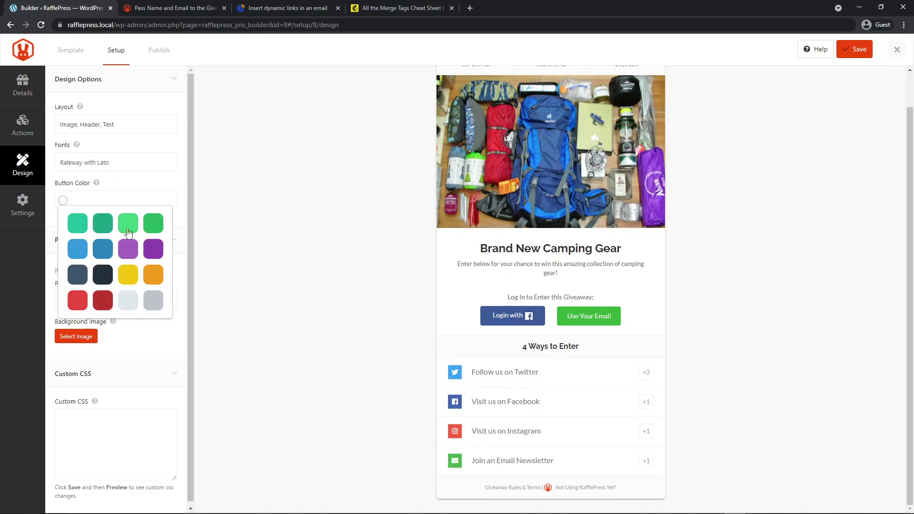
pyautogui.click(78, 225)
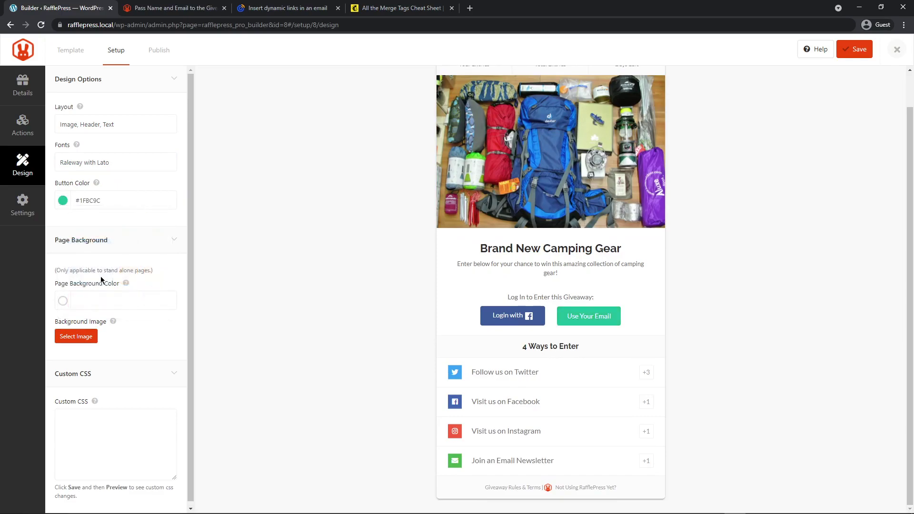
pyautogui.click(63, 201)
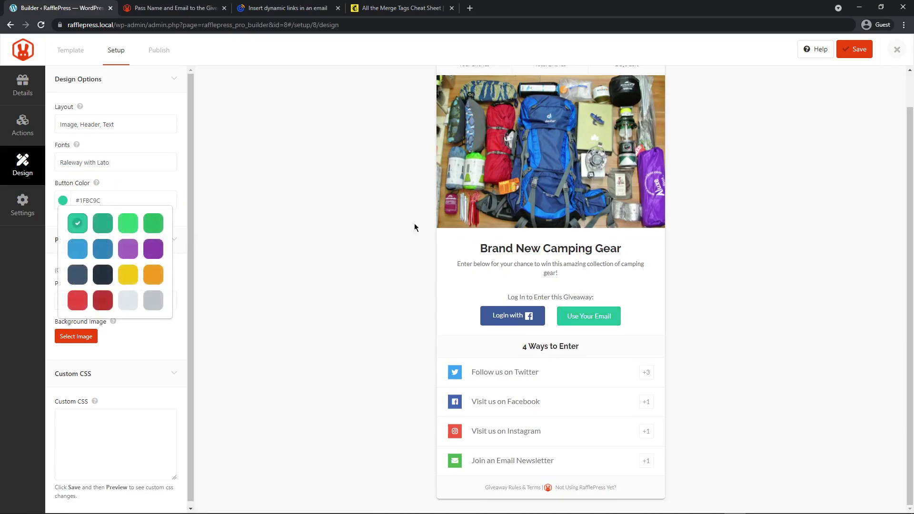
pyautogui.click(103, 301)
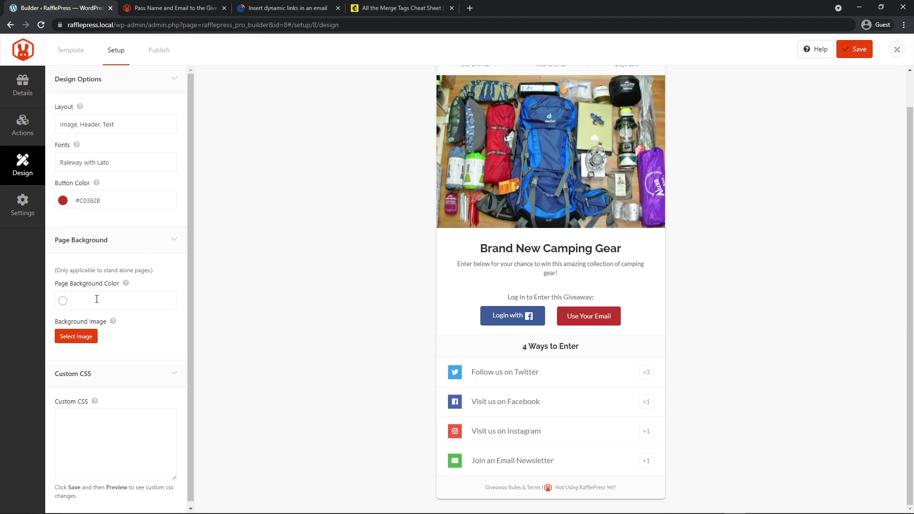
# Set the page background colour to light grey #BDC3C8.
pyautogui.click(63, 301)
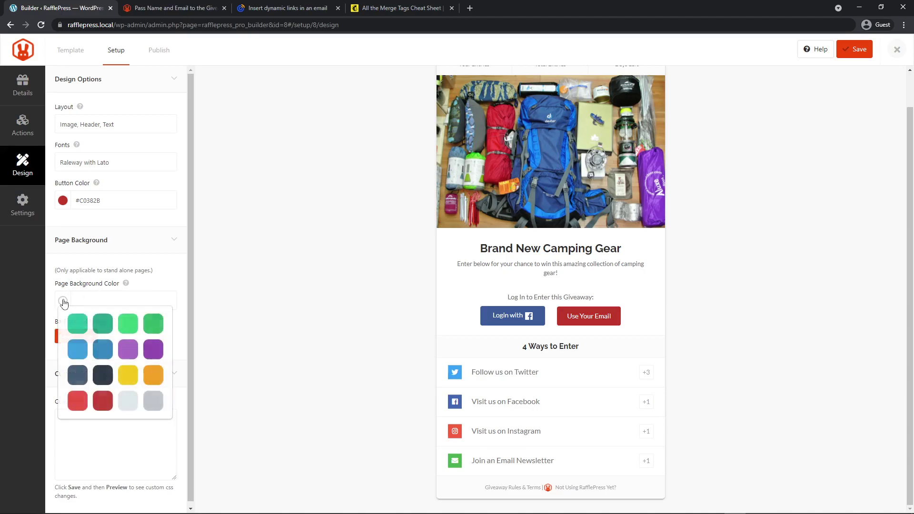
pyautogui.click(153, 402)
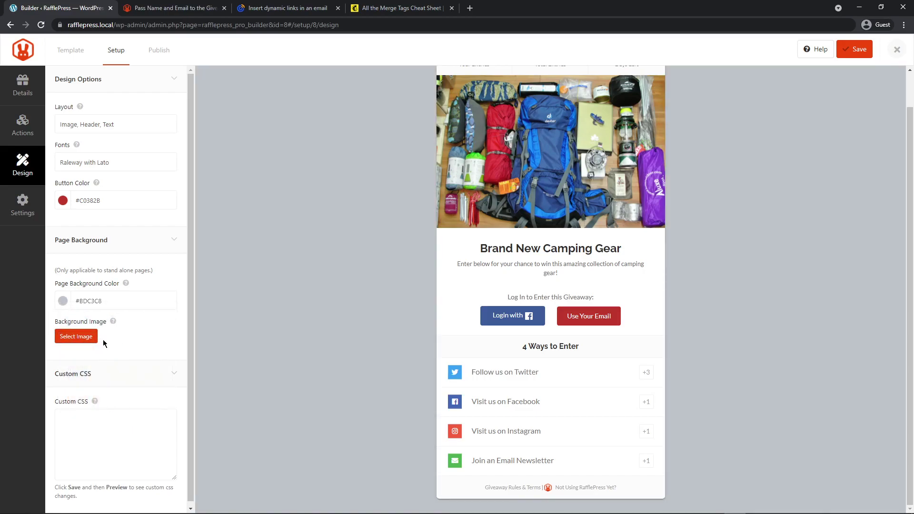
pyautogui.scroll(-1, 106, 342)
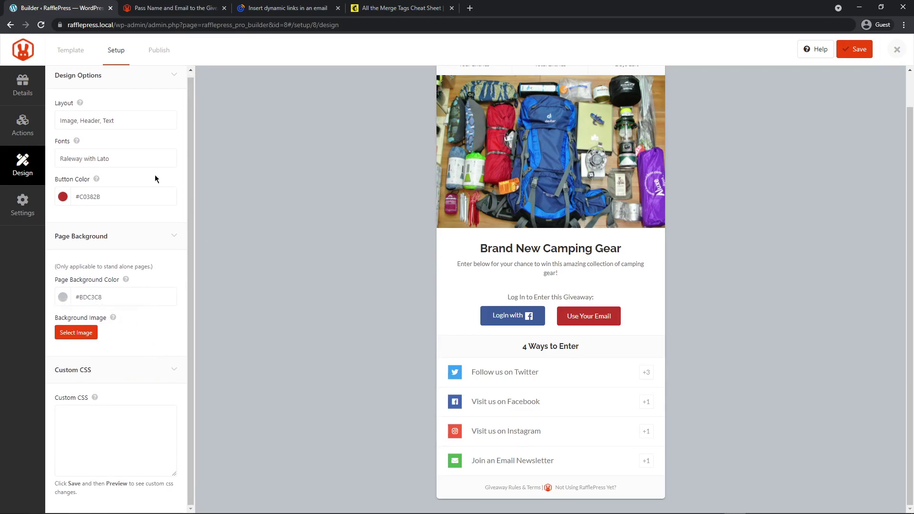
# Set the giveaway's page permalink to contest in General settings.
pyautogui.click(27, 212)
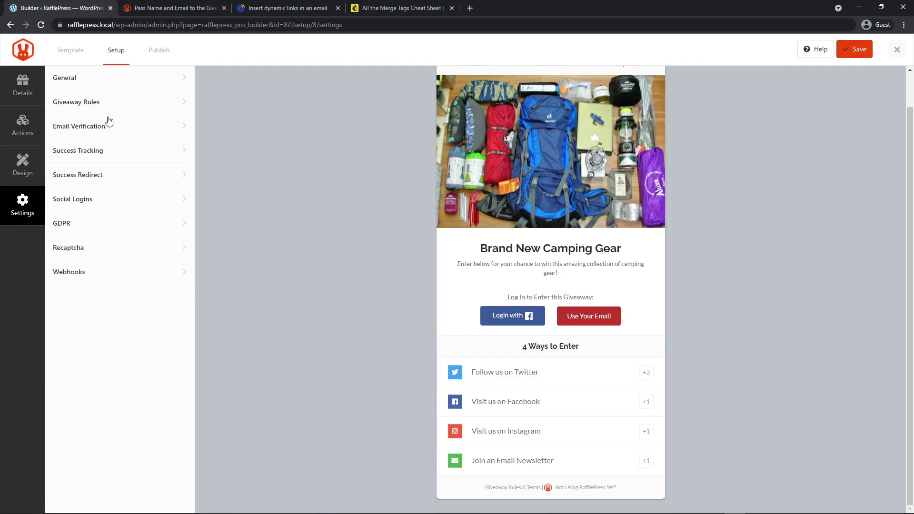
pyautogui.click(67, 82)
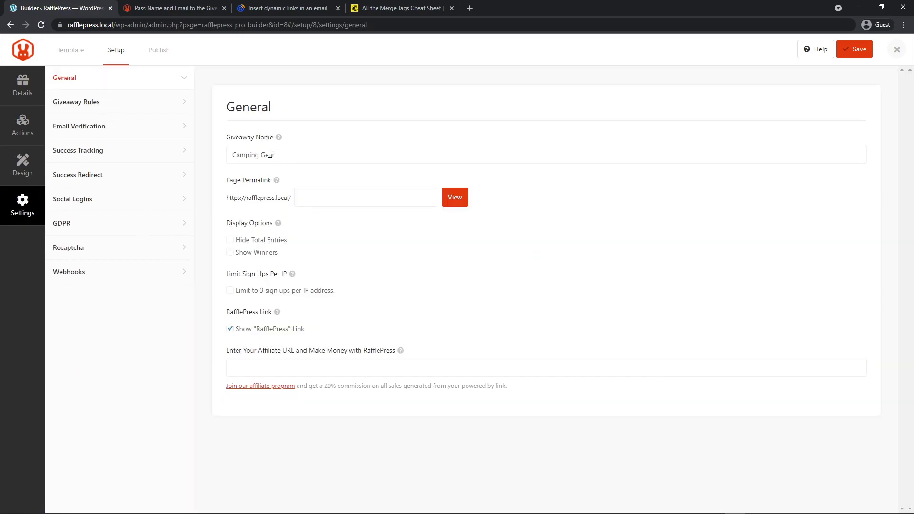
pyautogui.click(324, 199)
pyautogui.write('contest')
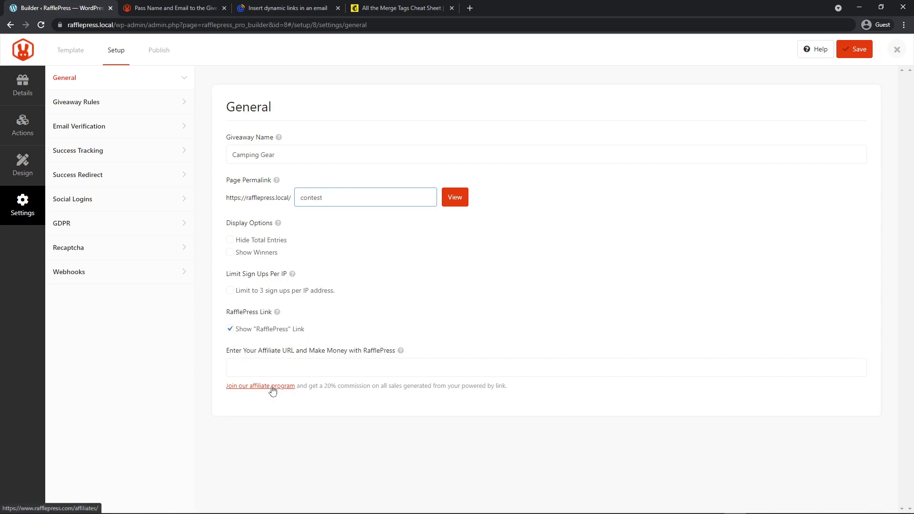
# Fill the Giveaway Rules field with generated official rules.
pyautogui.click(99, 106)
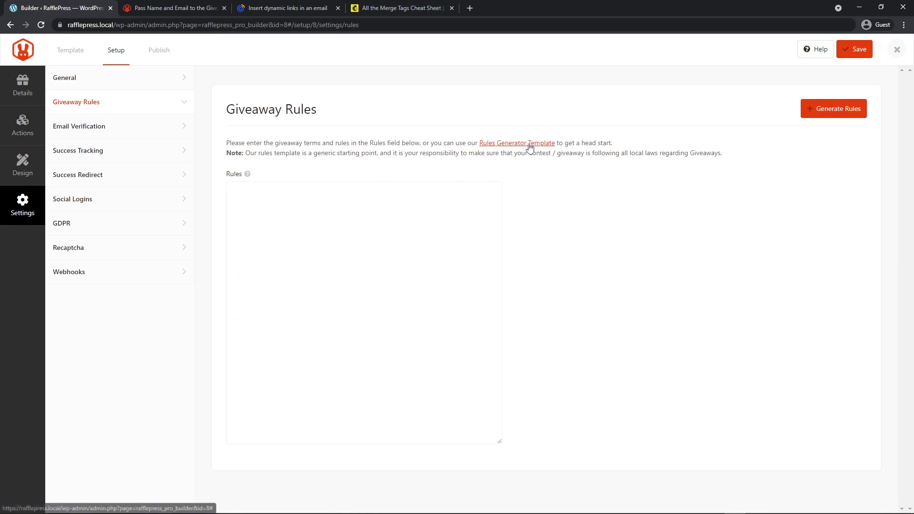
pyautogui.click(833, 111)
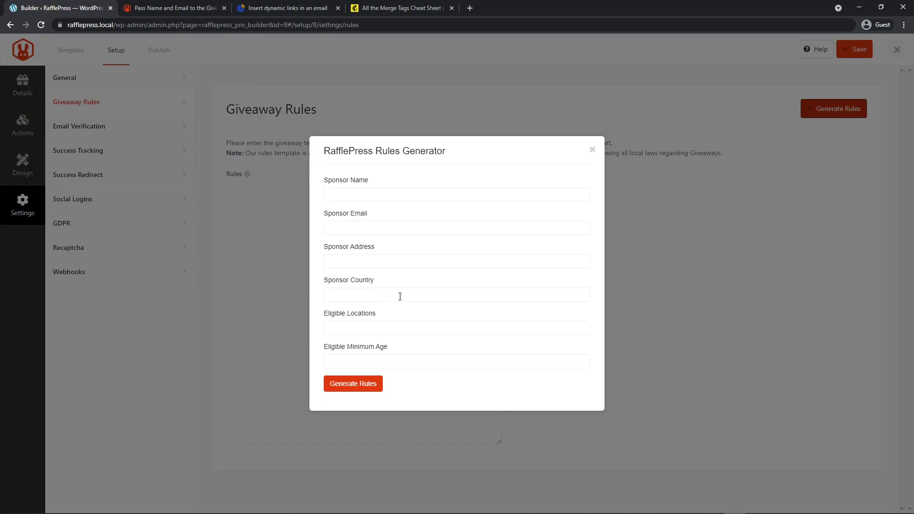
pyautogui.click(358, 385)
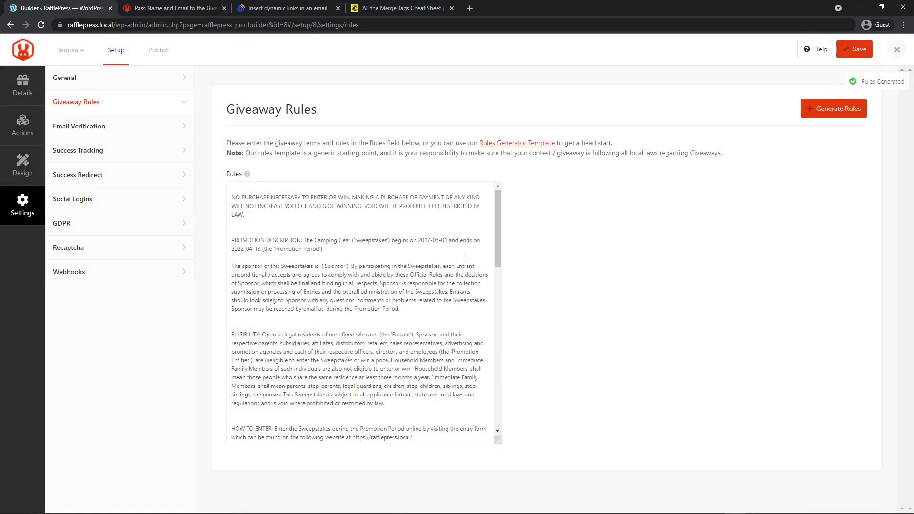
pyautogui.moveTo(498, 210); pyautogui.dragTo(502, 185)
pyautogui.click(75, 131)
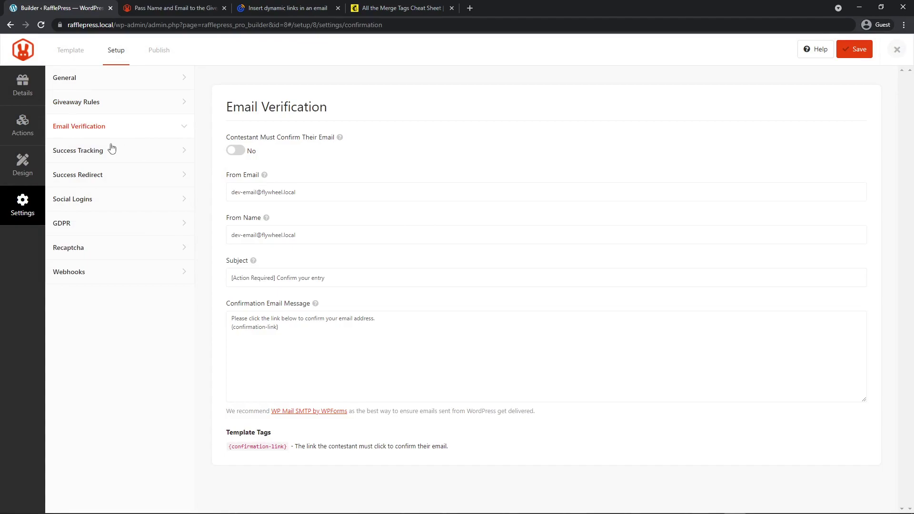
# Review the success tracking, success redirect, social login, GDPR and Recaptcha settings, leaving defaults.
pyautogui.click(77, 151)
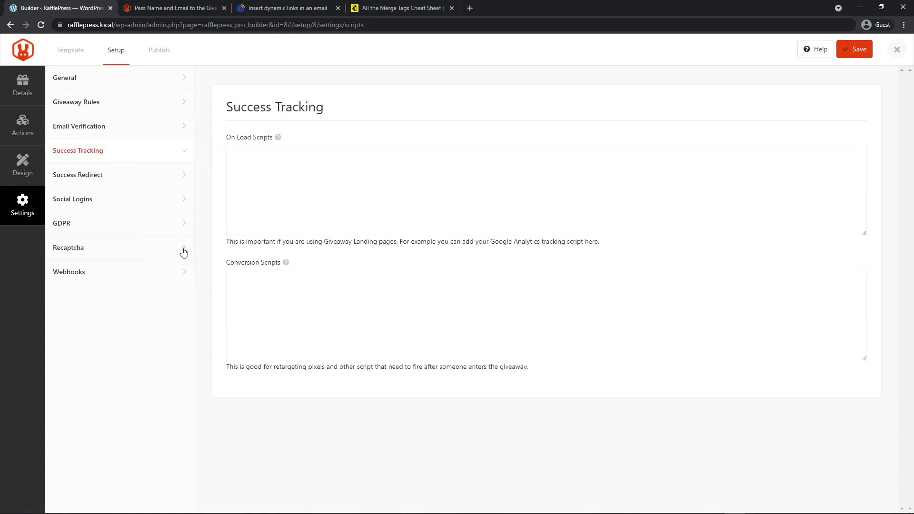
pyautogui.click(75, 176)
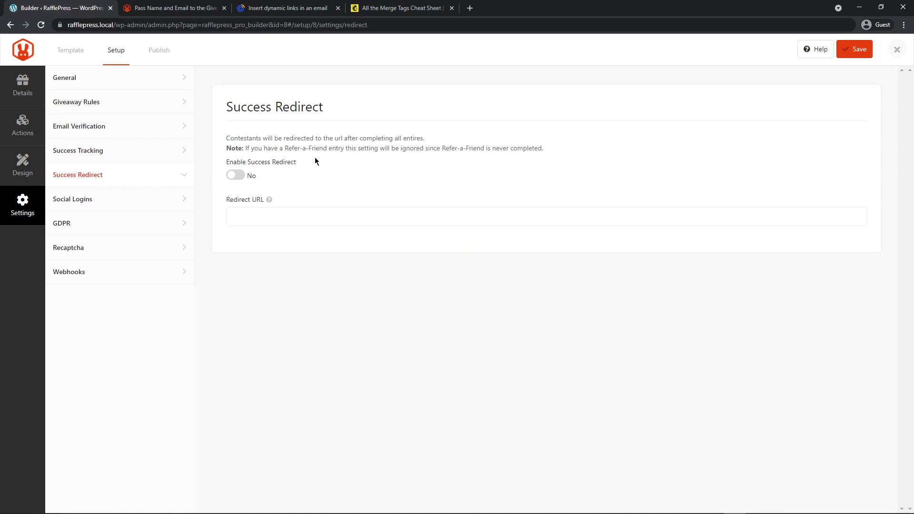
pyautogui.click(86, 204)
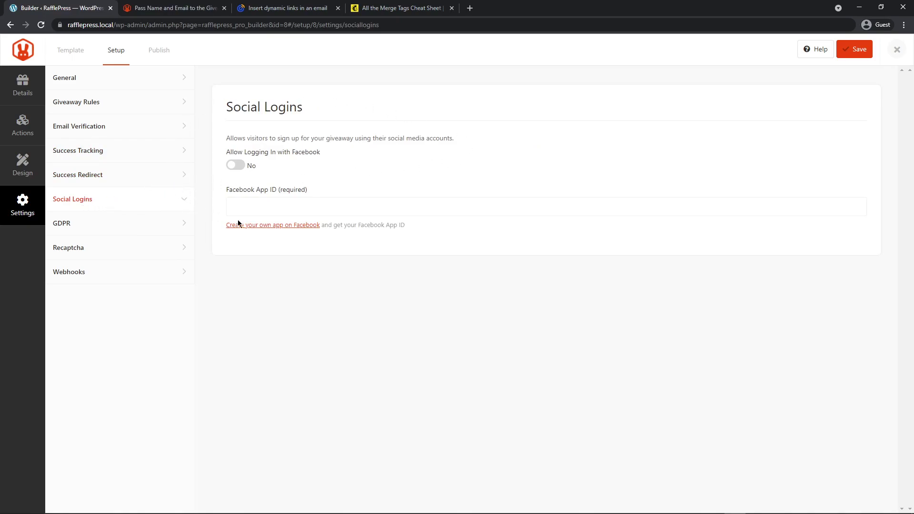
pyautogui.click(247, 204)
pyautogui.click(68, 226)
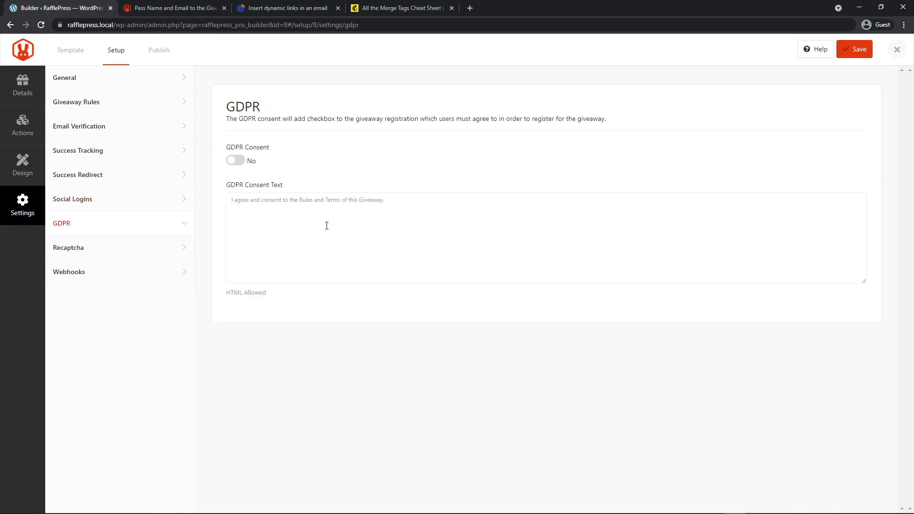
pyautogui.click(81, 249)
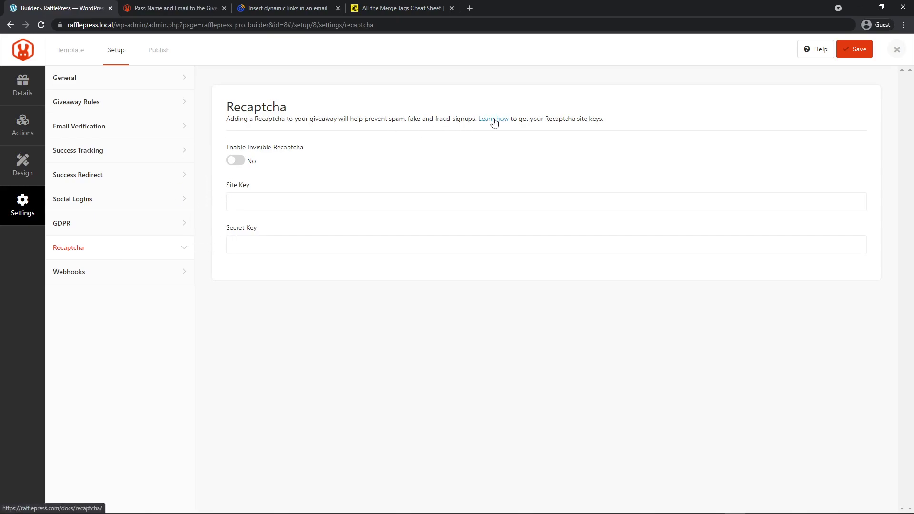
# Leave webhooks turned off and save the Camping Gear giveaway.
pyautogui.click(71, 276)
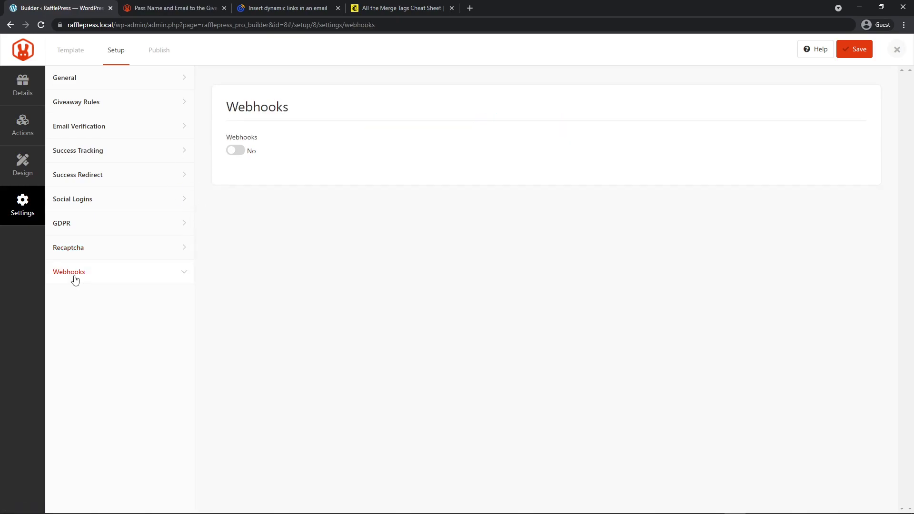
pyautogui.click(239, 150)
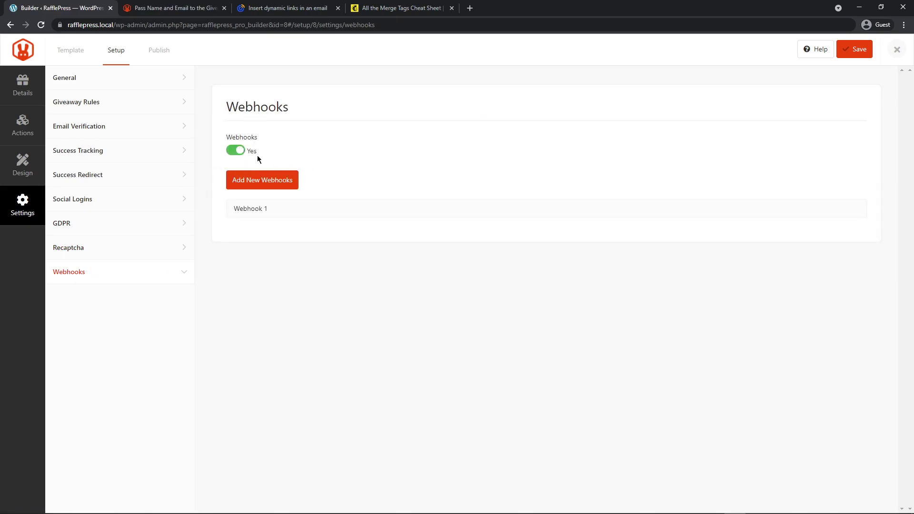
pyautogui.click(239, 151)
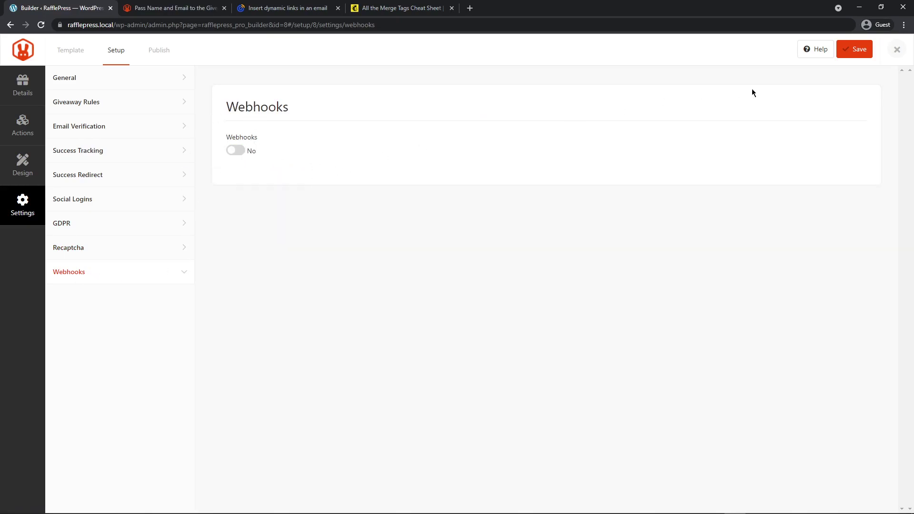
pyautogui.click(860, 51)
# Publish as a Giveaway Landing Page and view it at rafflepress.local/contest.
pyautogui.click(162, 51)
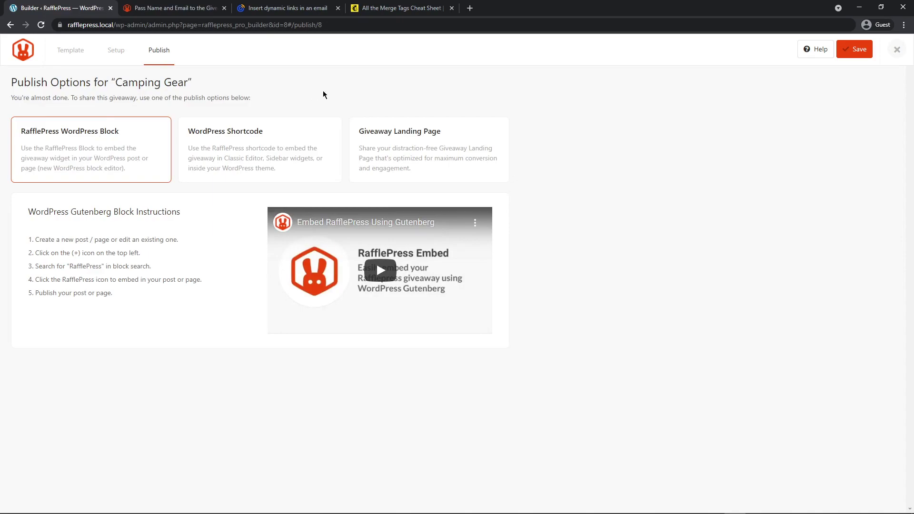
pyautogui.click(416, 152)
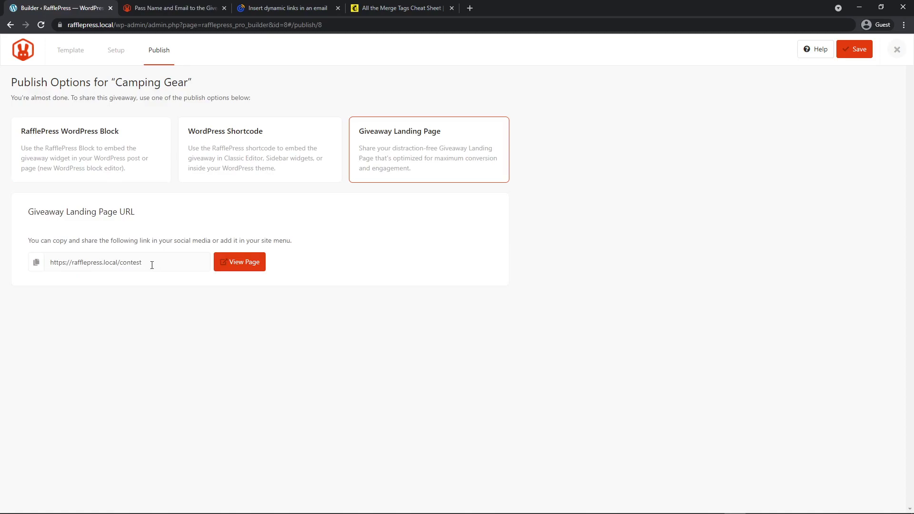
pyautogui.click(256, 268)
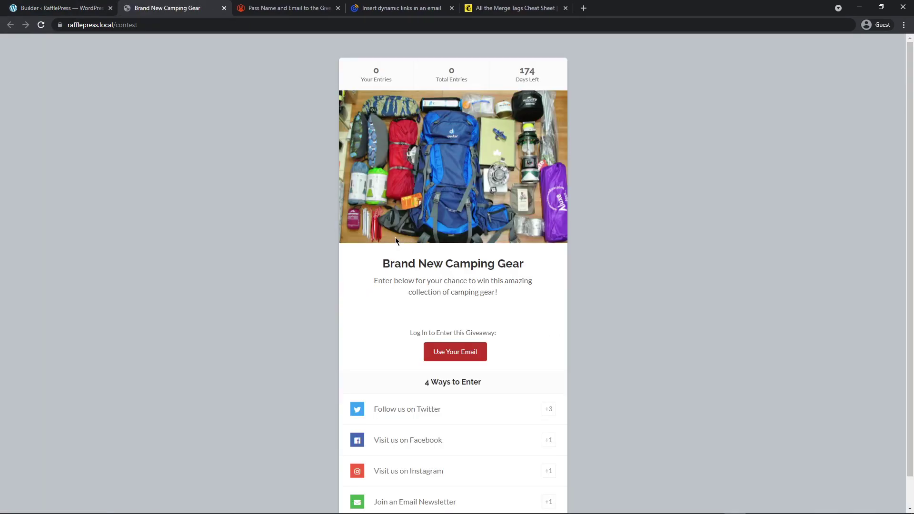
pyautogui.moveTo(909, 101); pyautogui.dragTo(909, 130)
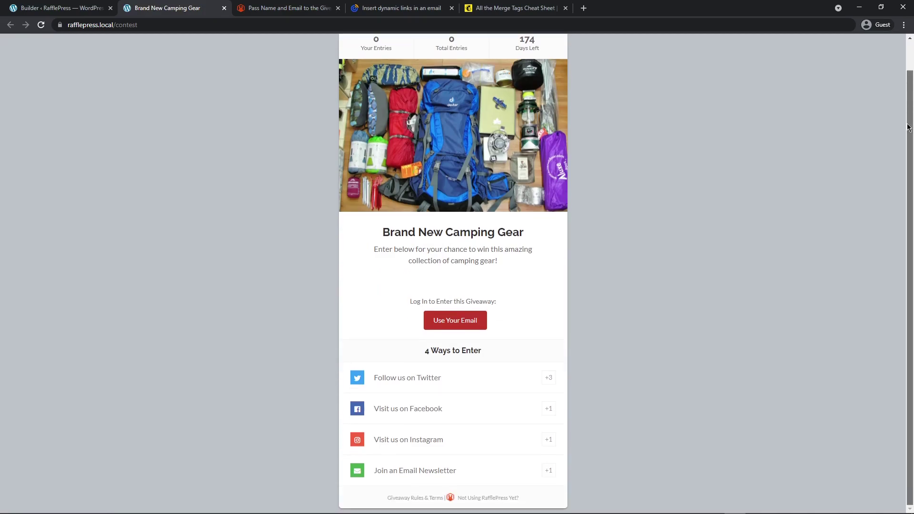
pyautogui.scroll(1, 249, 104)
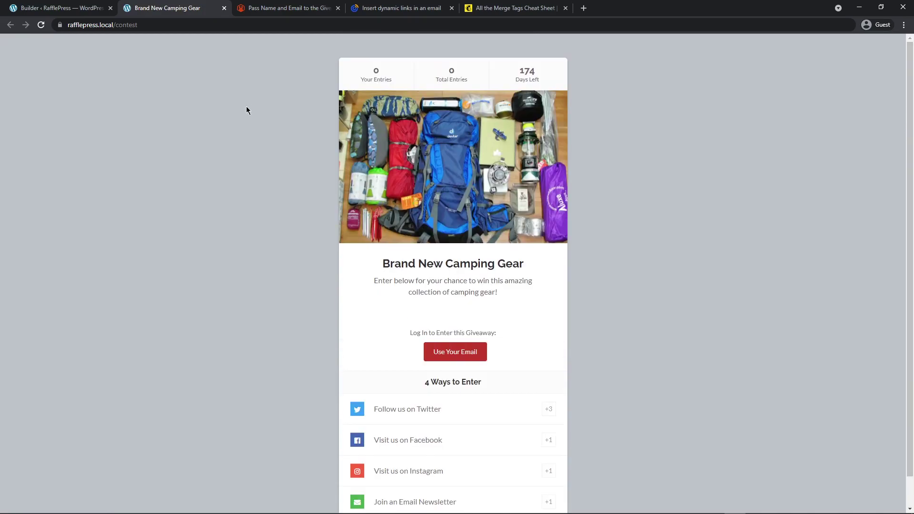
# Review the docs' query-parameter explanation and example URL, then copy the rp-email parameter name.
pyautogui.click(276, 8)
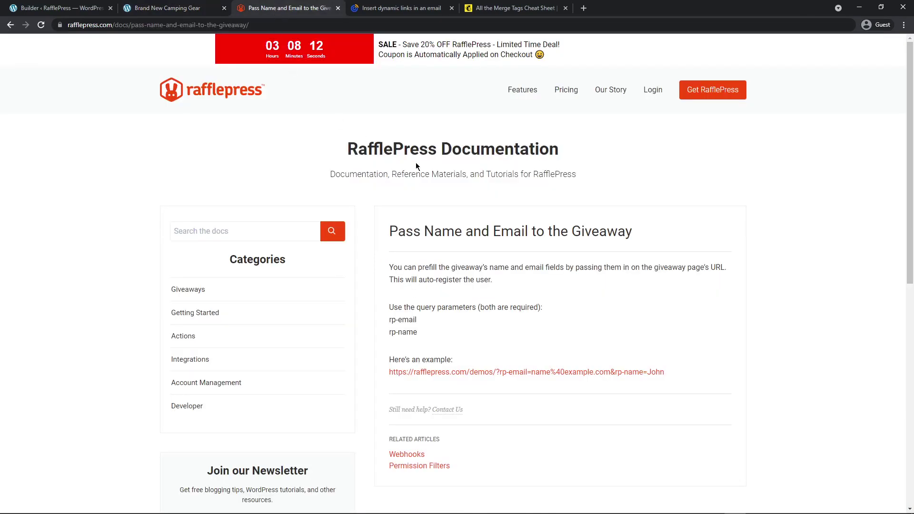
pyautogui.moveTo(406, 231); pyautogui.dragTo(626, 226)
pyautogui.click(665, 234)
pyautogui.scroll(-1, 568, 276)
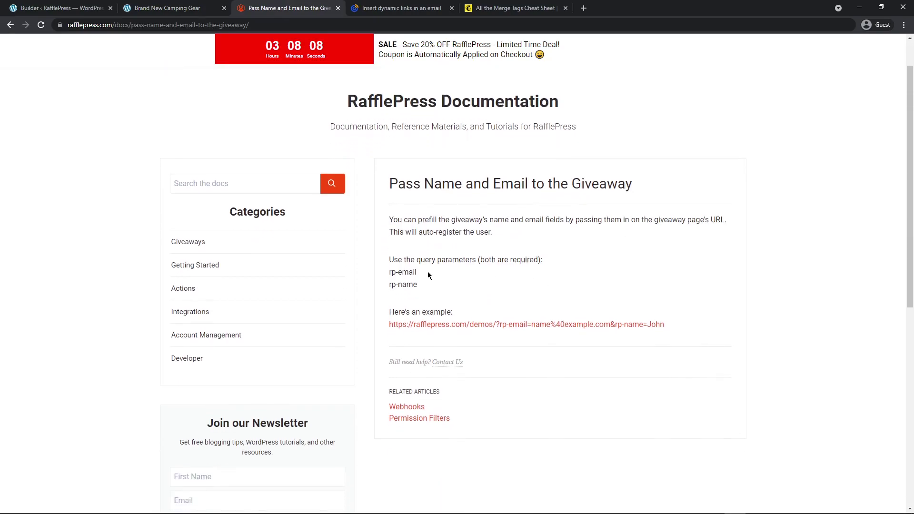
pyautogui.moveTo(420, 260); pyautogui.dragTo(480, 260)
pyautogui.click(452, 275)
pyautogui.click(184, 8)
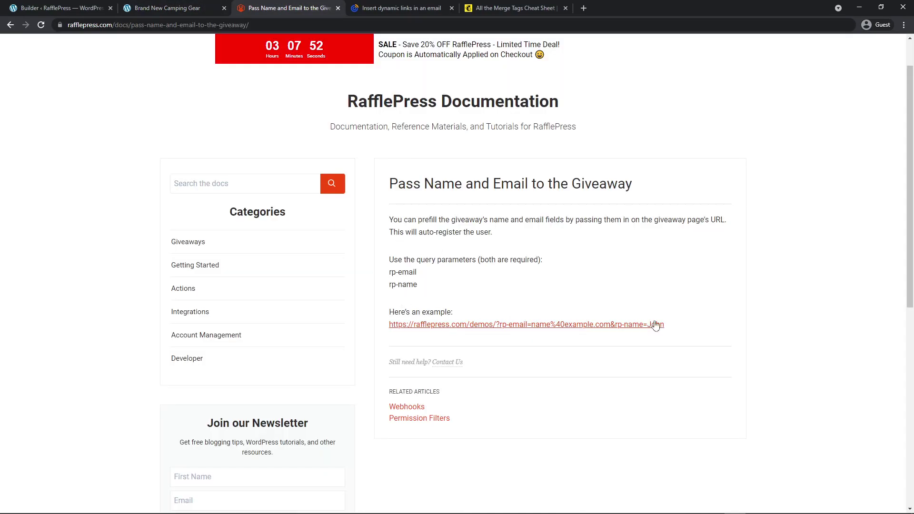
pyautogui.moveTo(670, 324)
pyautogui.mouseDown()
pyautogui.moveTo(500, 324)
pyautogui.moveTo(673, 316)
pyautogui.mouseUp()
pyautogui.moveTo(418, 272); pyautogui.dragTo(388, 272)
pyautogui.rightClick(410, 276)
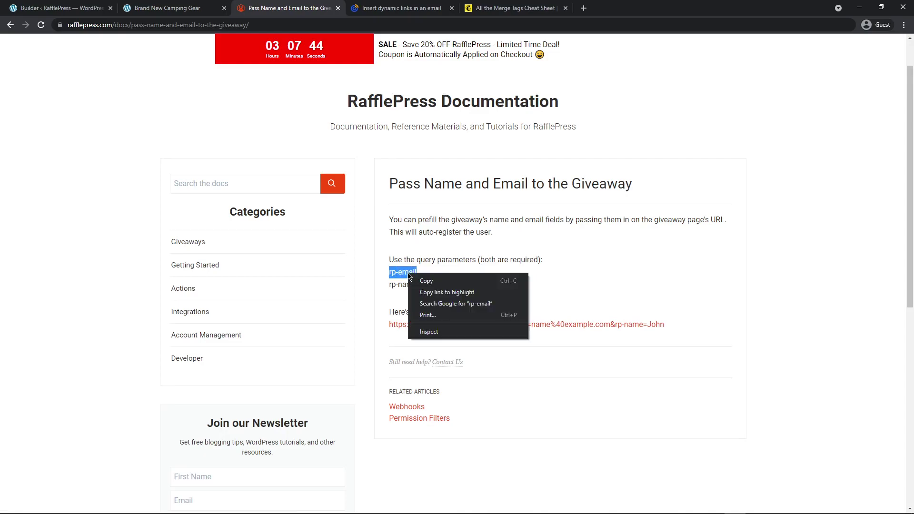
pyautogui.click(427, 281)
# Append ?rp-email= with the visitor's email address to the contest page URL.
pyautogui.click(157, 9)
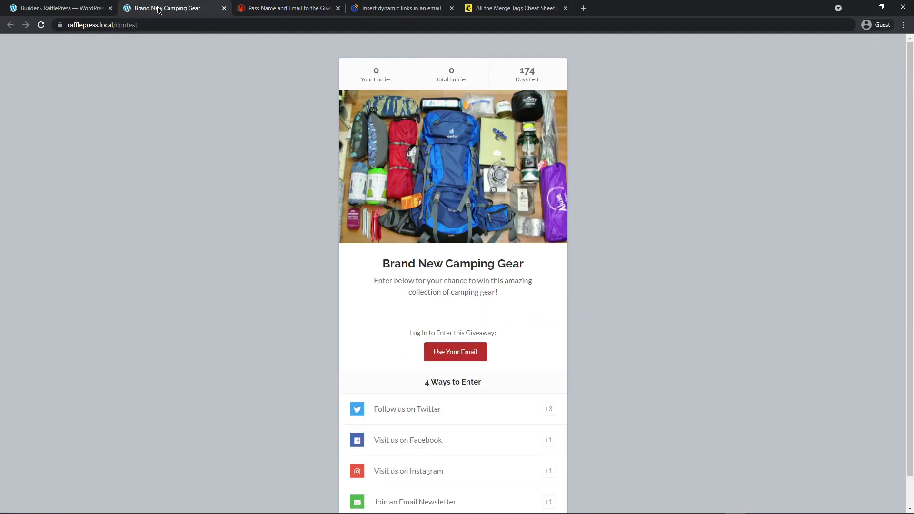
pyautogui.click(156, 24)
pyautogui.click(170, 24)
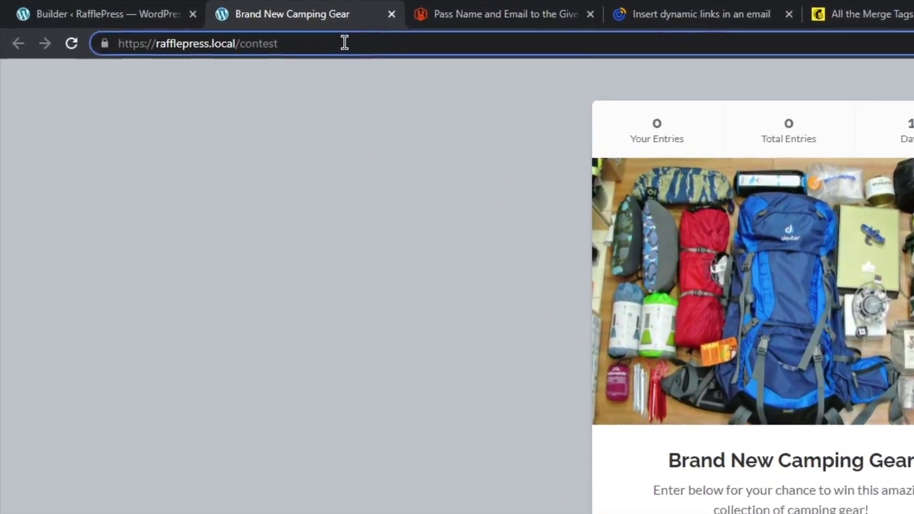
pyautogui.write('?')
pyautogui.hotkey('ctrl', 'v')
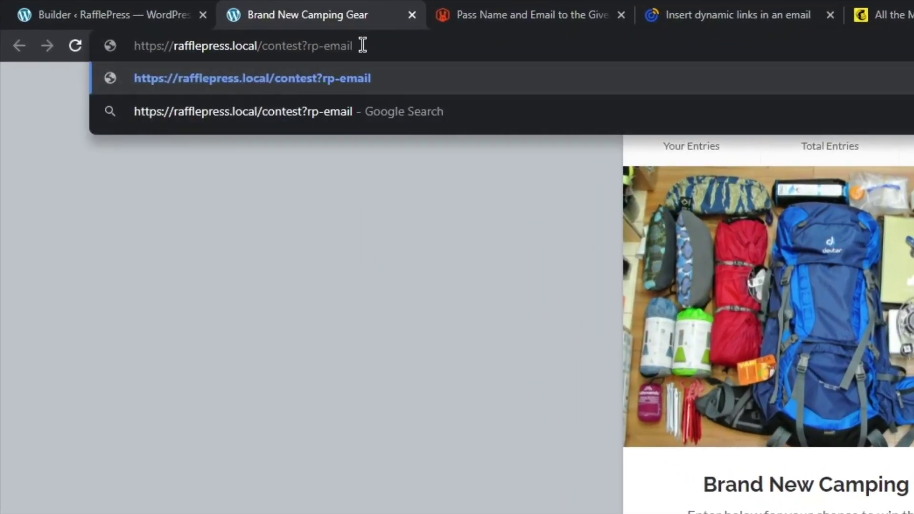
pyautogui.write('=chris@example.com')
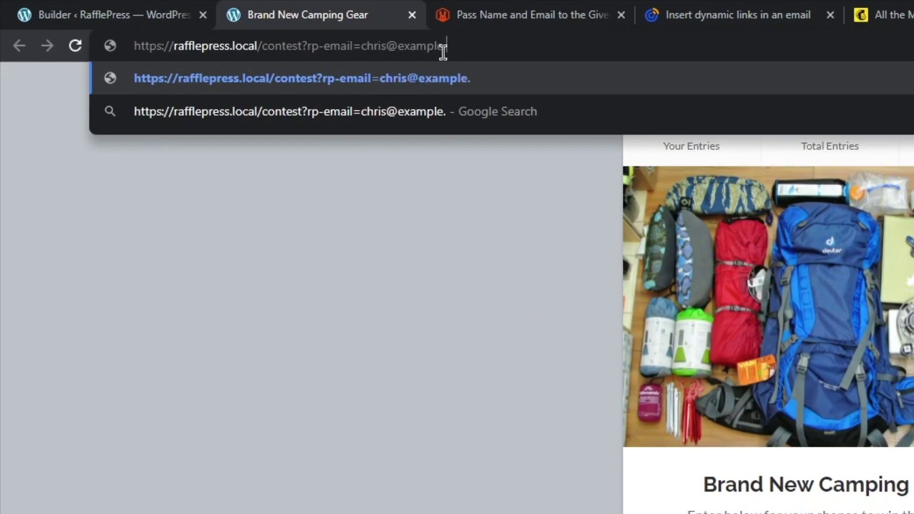
# Copy rp-name from the docs, append &rp-name= with the visitor's first name, and load the URL.
pyautogui.click(523, 15)
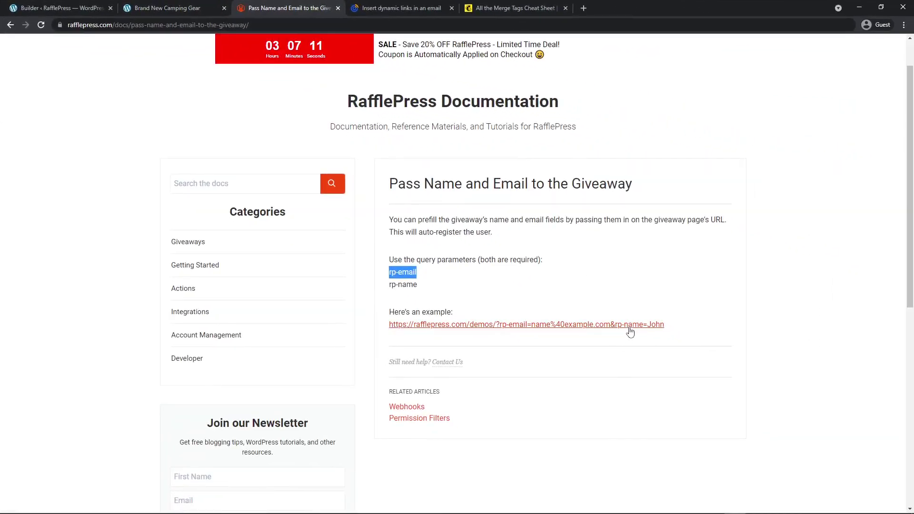
pyautogui.moveTo(418, 285); pyautogui.dragTo(389, 283)
pyautogui.rightClick(400, 284)
pyautogui.click(430, 289)
pyautogui.click(175, 10)
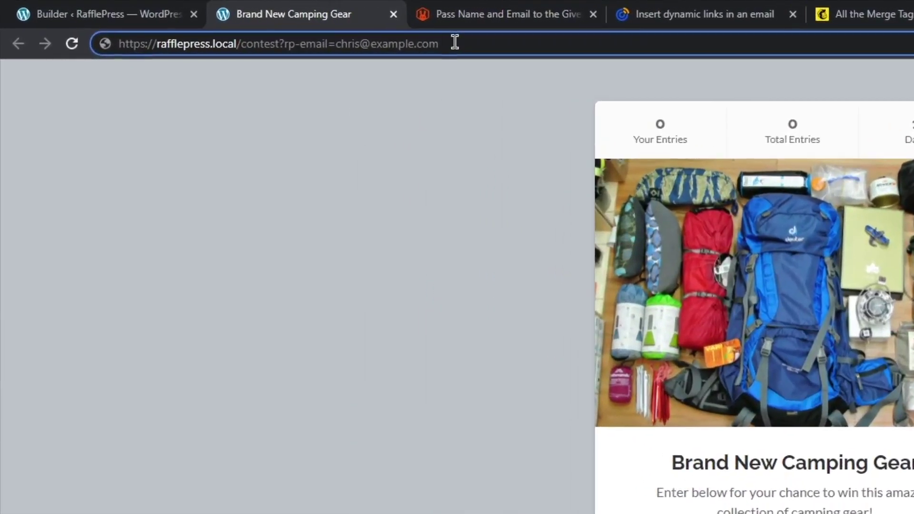
pyautogui.write('&')
pyautogui.hotkey('ctrl', 'v')
pyautogui.write('=Chris')
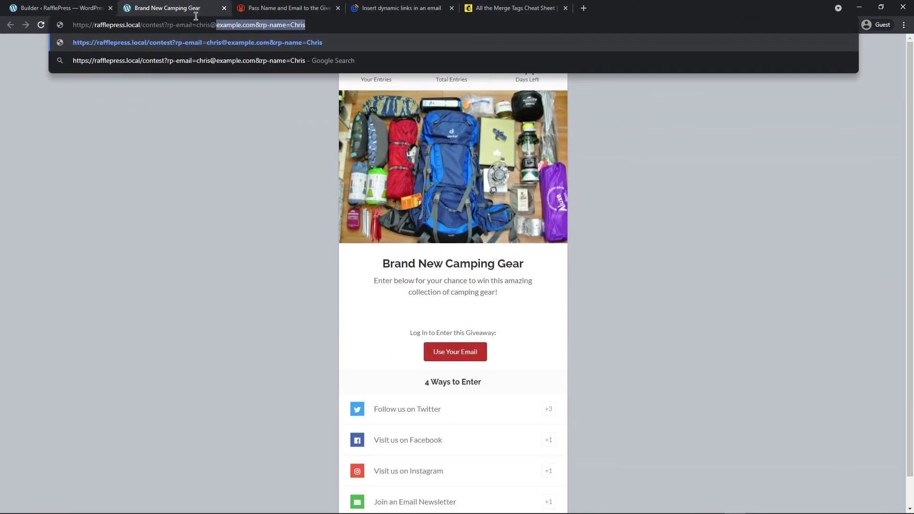
pyautogui.click(370, 23)
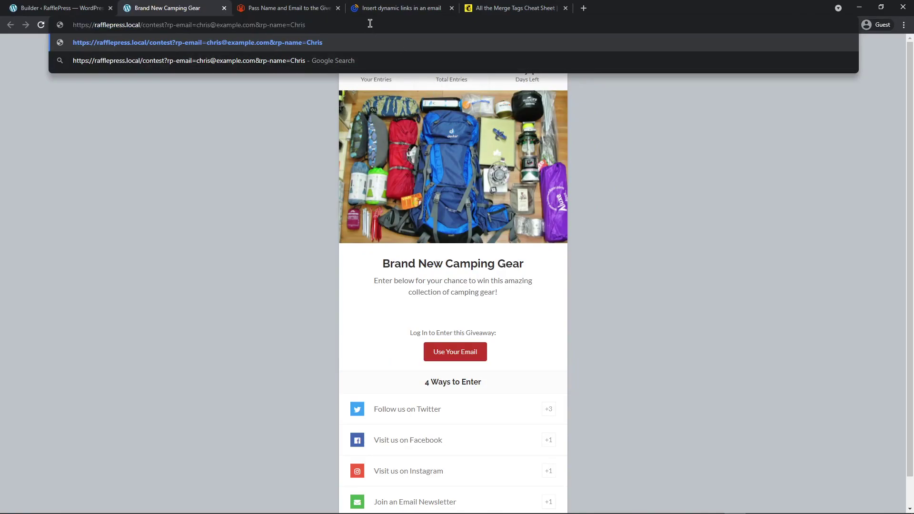
pyautogui.press('Return')
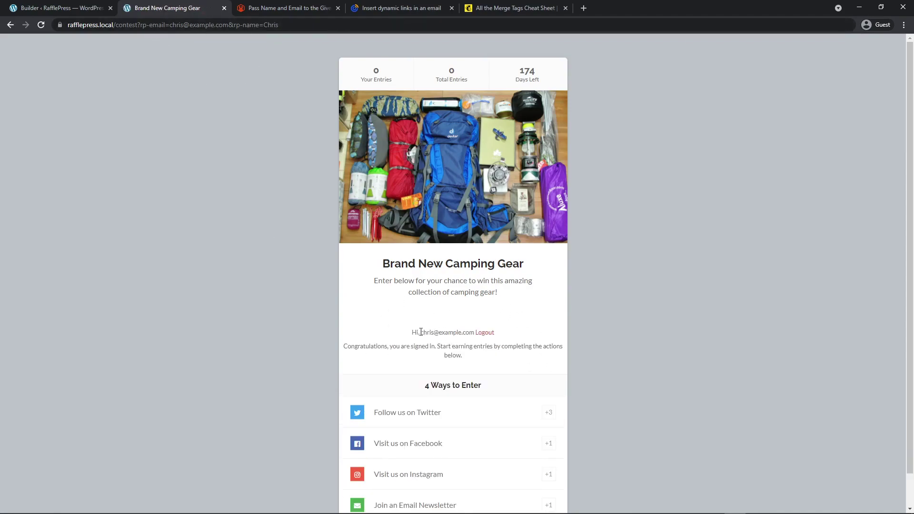
pyautogui.moveTo(419, 333); pyautogui.dragTo(473, 332)
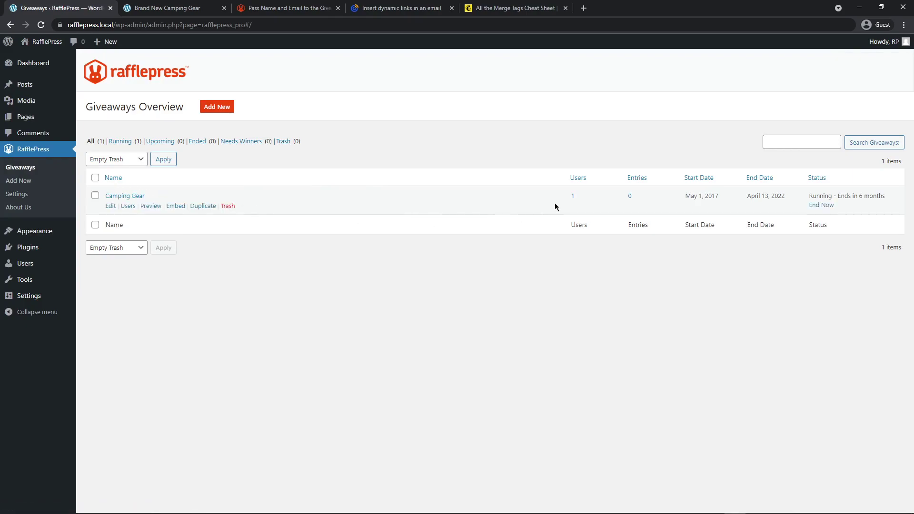
# Check the Camping Gear Users list for the auto-entered contestant, then review the giveaway page and the dynamic links article.
pyautogui.click(573, 196)
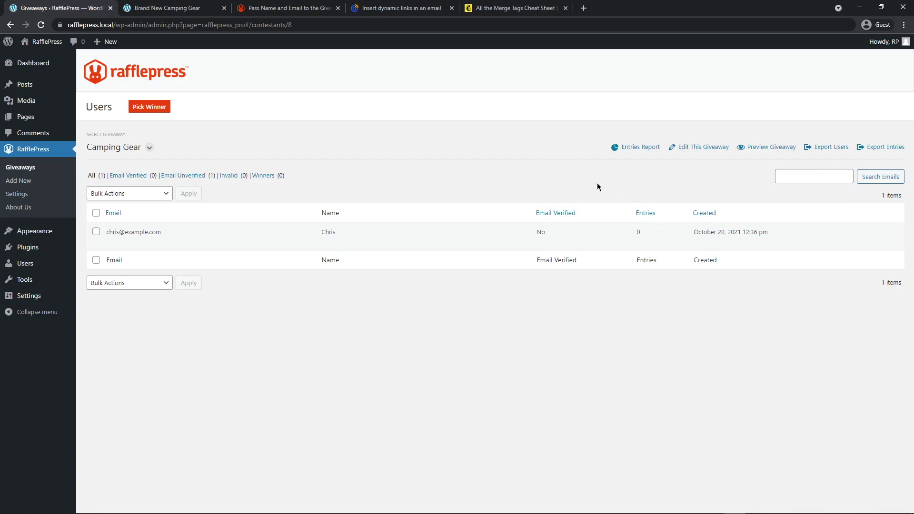
pyautogui.click(172, 8)
pyautogui.click(654, 285)
pyautogui.scroll(-1, 649, 290)
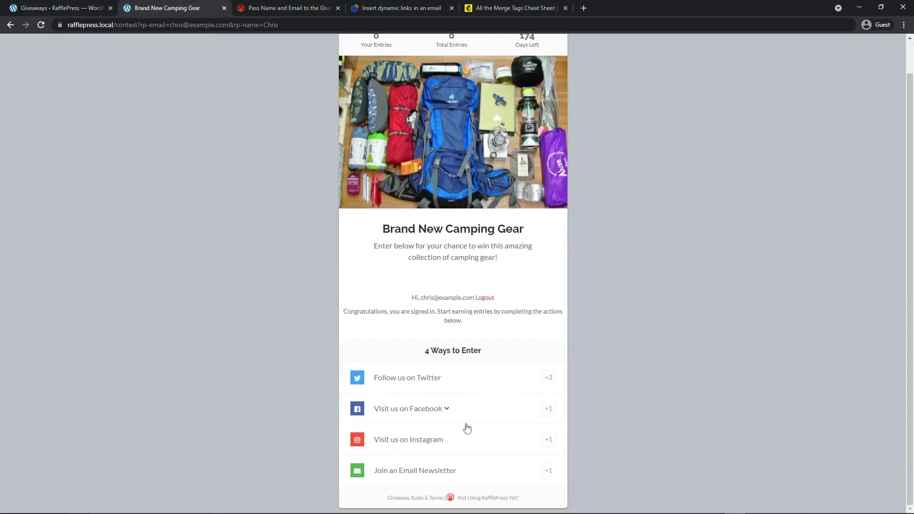
pyautogui.scroll(1, 653, 225)
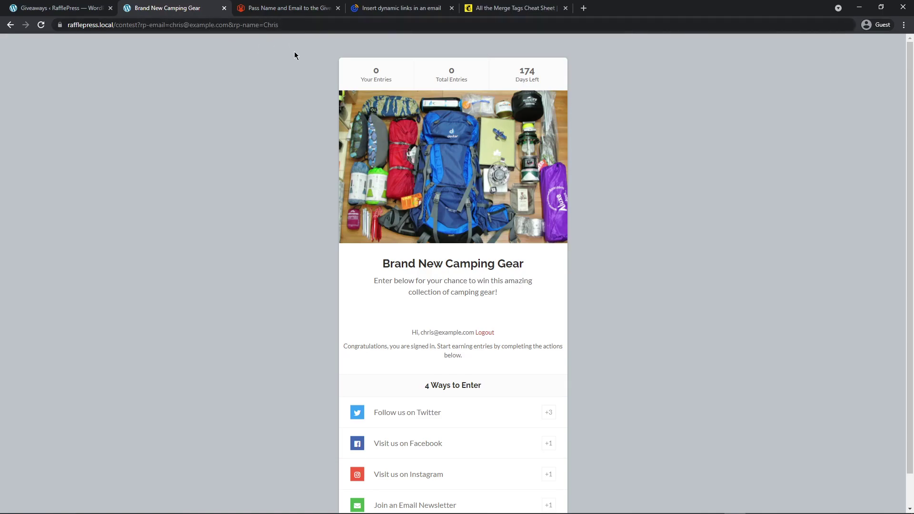
pyautogui.hotkey('ctrl', '4')
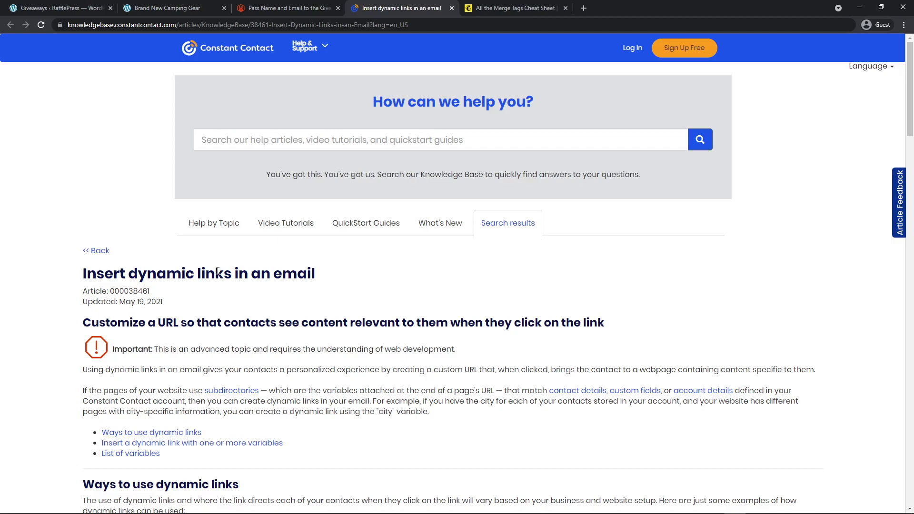
# Study the article's example dynamic link, highlighting its [[city]] variable and the boston value.
pyautogui.scroll(-7, 382, 289)
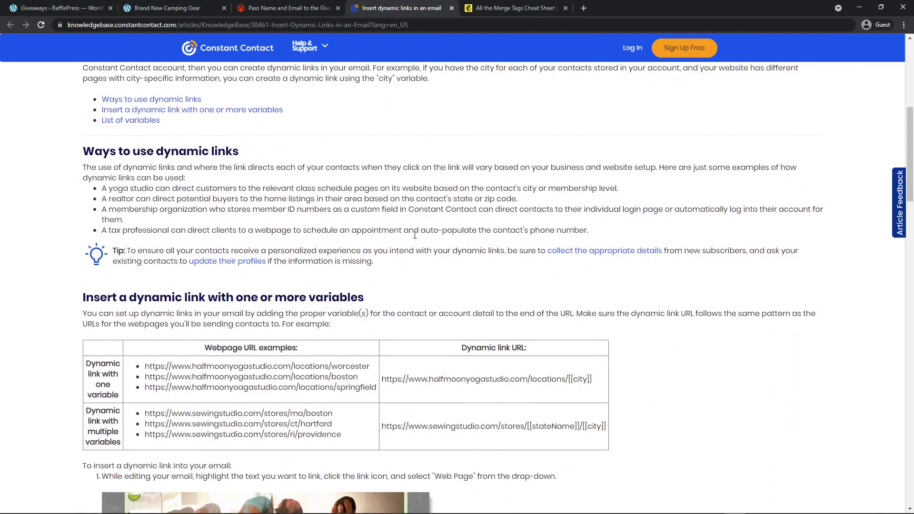
pyautogui.scroll(-4, 433, 243)
pyautogui.moveTo(383, 188); pyautogui.dragTo(569, 187)
pyautogui.click(578, 203)
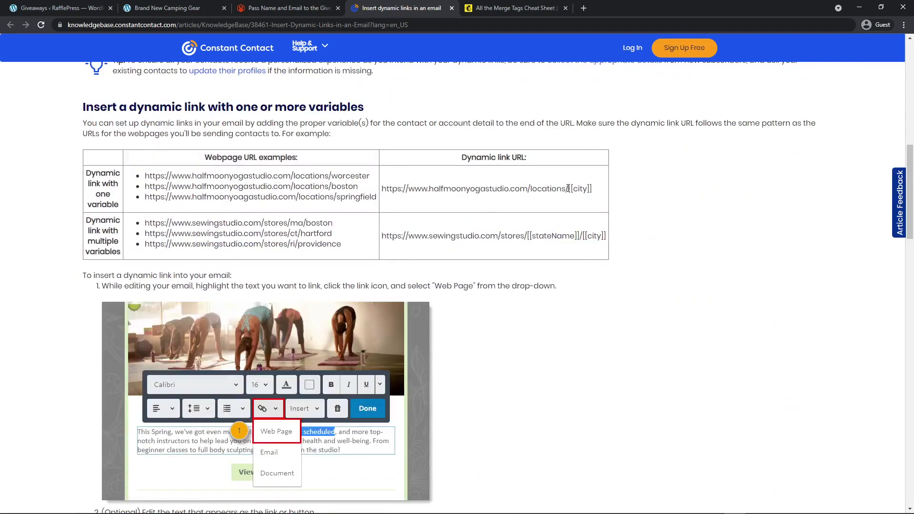
pyautogui.moveTo(570, 189); pyautogui.dragTo(595, 189)
pyautogui.click(578, 186)
pyautogui.doubleClick(332, 186)
pyautogui.click(358, 197)
# Scroll to the List of variables and compare it with the giveaway page's full web address.
pyautogui.scroll(-3, 365, 192)
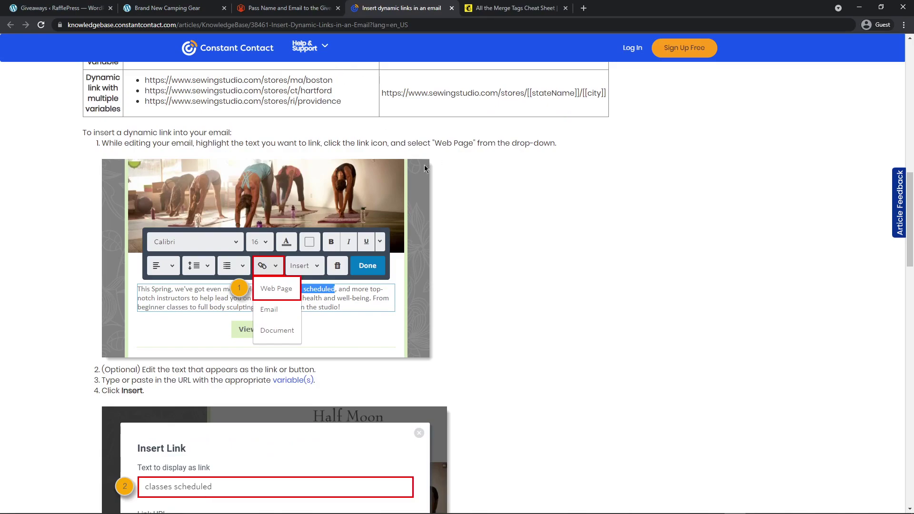
pyautogui.scroll(-4, 502, 225)
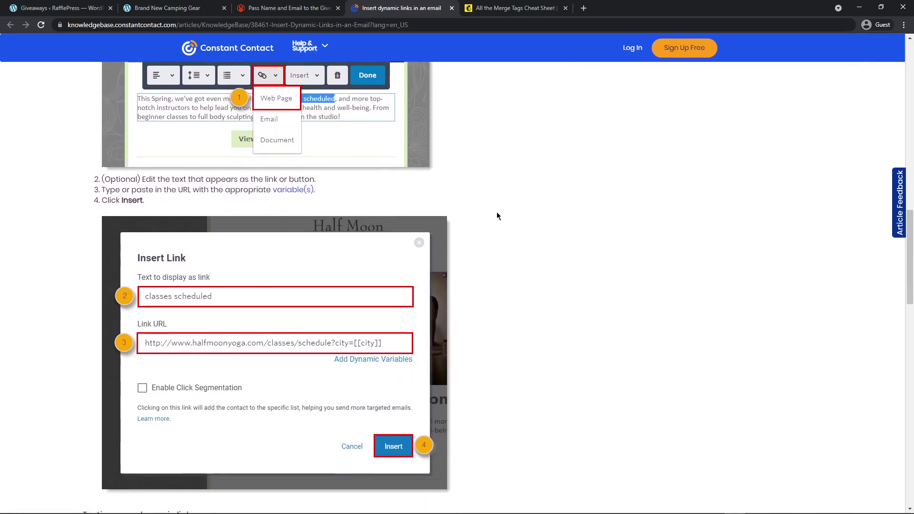
pyautogui.scroll(5, 496, 184)
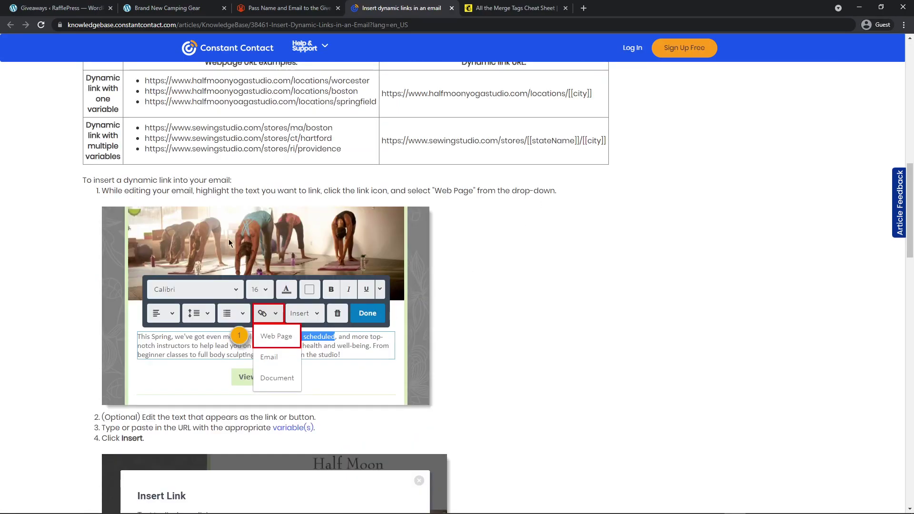
pyautogui.scroll(-1, 309, 343)
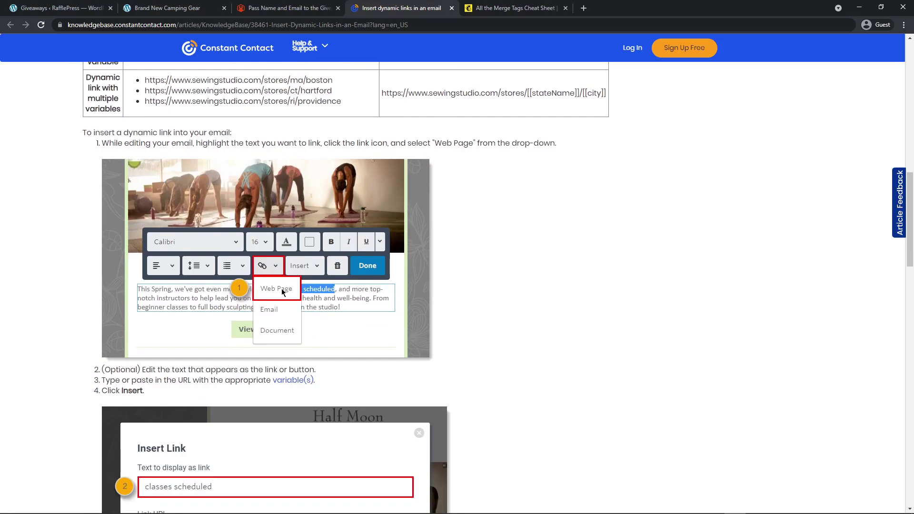
pyautogui.scroll(-5, 282, 291)
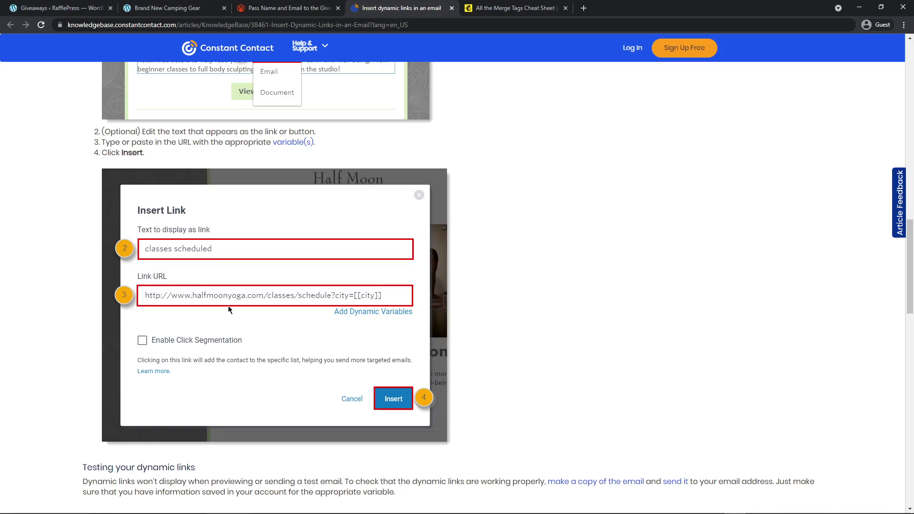
pyautogui.click(191, 9)
pyautogui.click(239, 25)
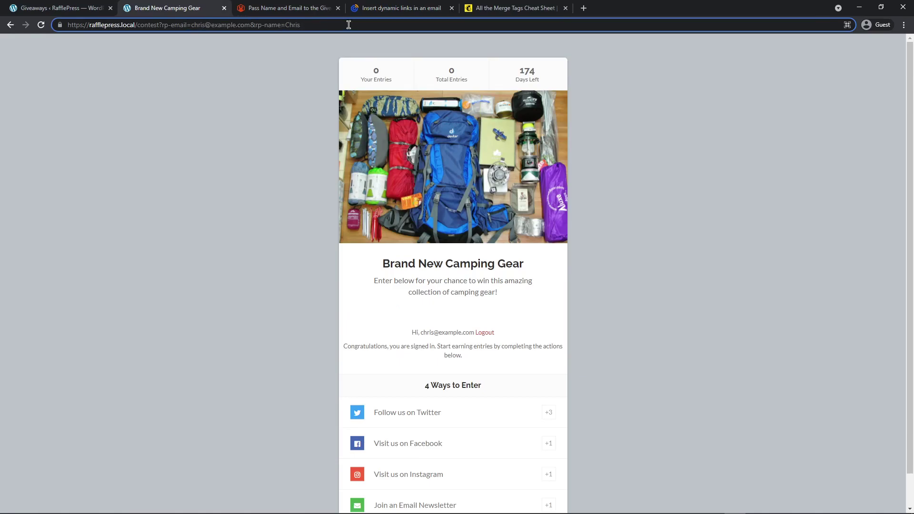
pyautogui.click(377, 8)
# Highlight the First name row in the List of variables table.
pyautogui.scroll(-10, 509, 272)
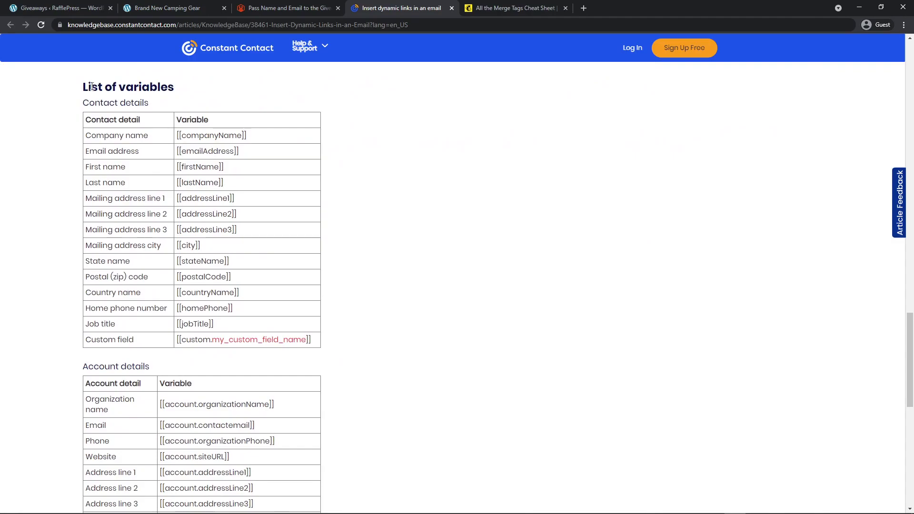
pyautogui.moveTo(149, 153); pyautogui.dragTo(87, 167)
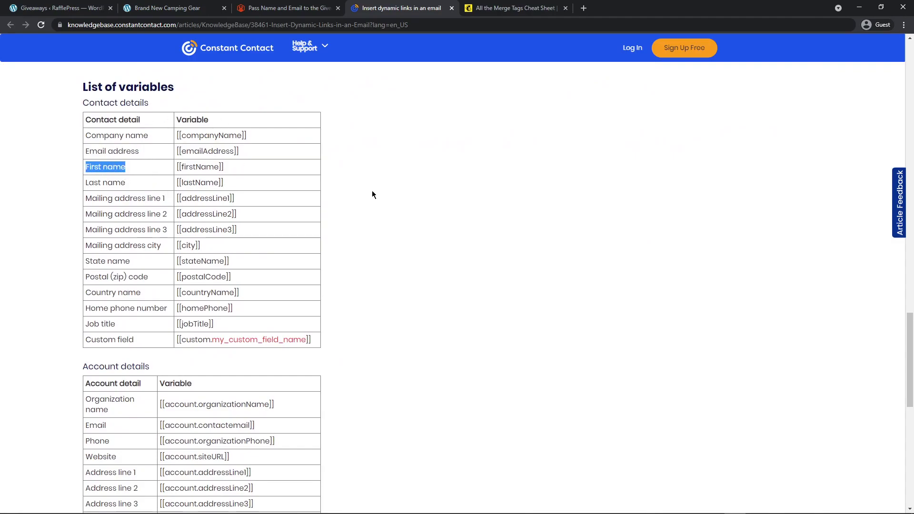
pyautogui.click(517, 8)
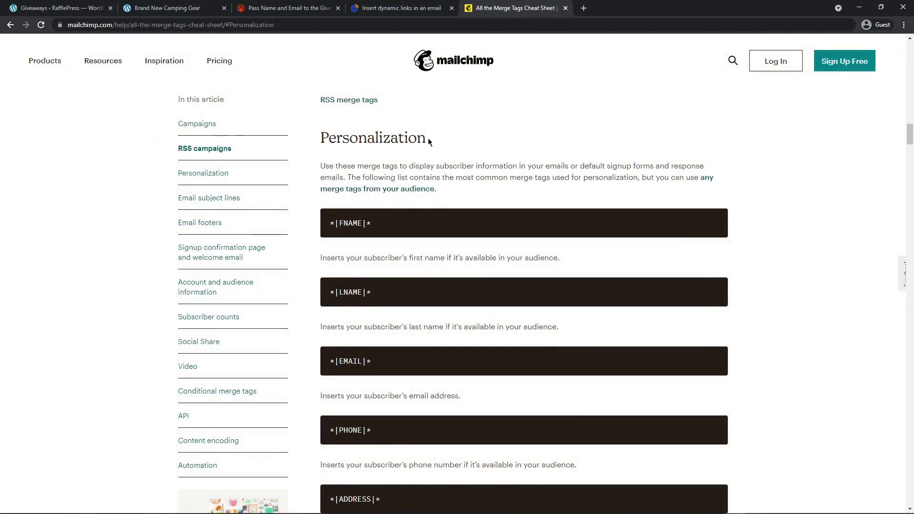
# Highlight the *|FNAME|* merge tag in Mailchimp's Personalization section.
pyautogui.scroll(-1, 491, 162)
pyautogui.moveTo(372, 176); pyautogui.dragTo(331, 176)
pyautogui.click(384, 176)
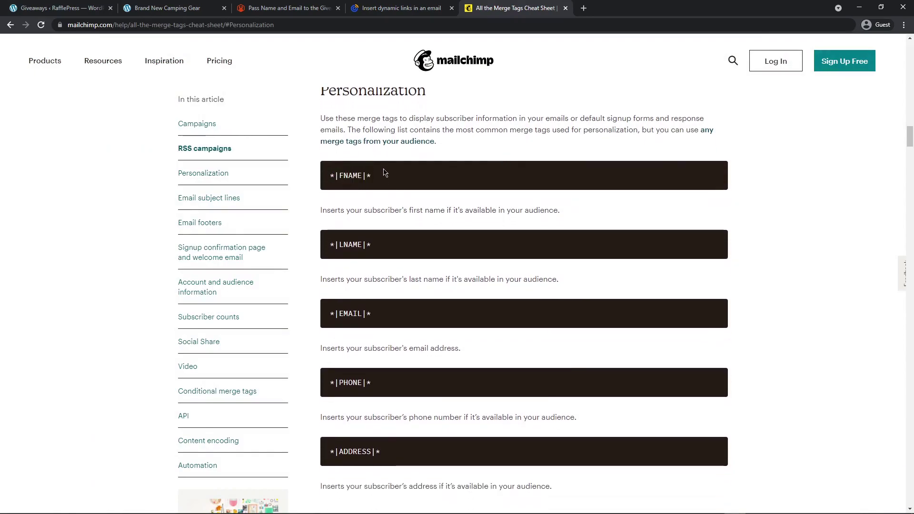
# Compare Constant Contact's [[firstName]] variable with Mailchimp's *|FNAME|* and *|LNAME|* tags.
pyautogui.click(399, 14)
pyautogui.moveTo(223, 167); pyautogui.dragTo(192, 168)
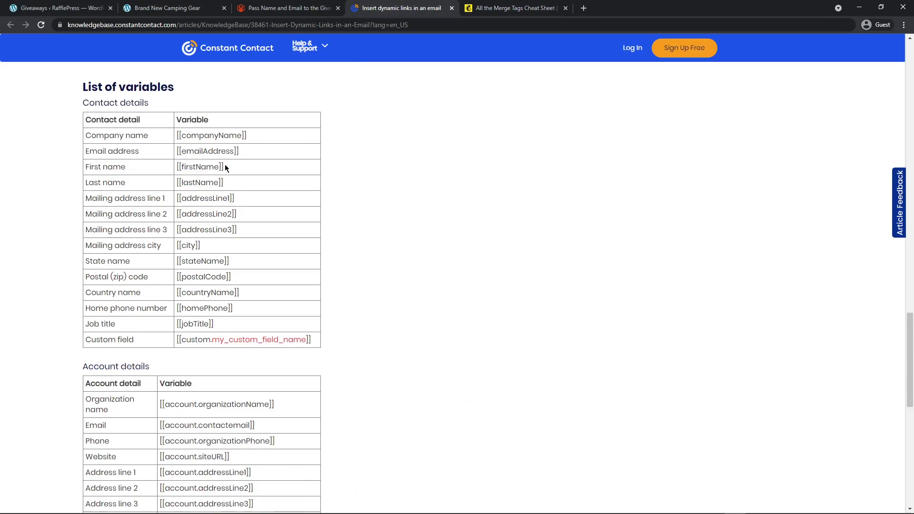
pyautogui.hotkey('ctrl', 'Tab')
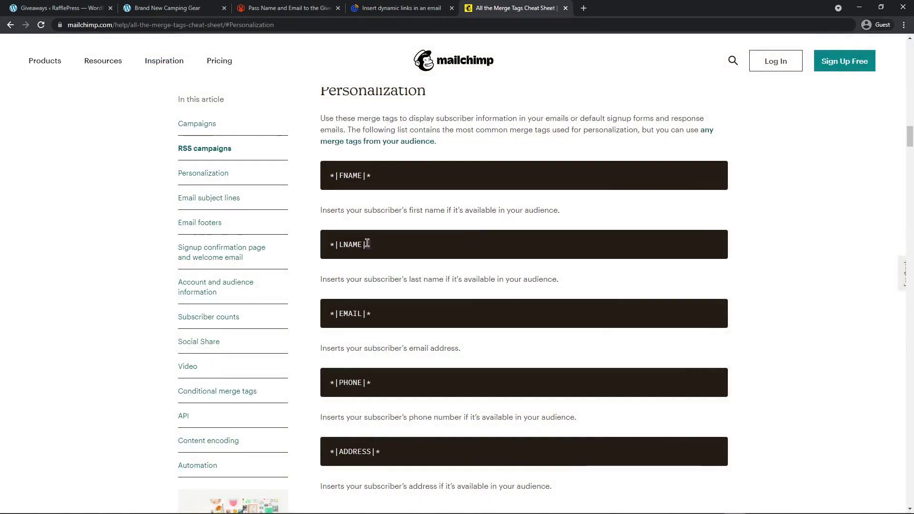
pyautogui.moveTo(369, 244); pyautogui.dragTo(381, 248)
pyautogui.click(382, 248)
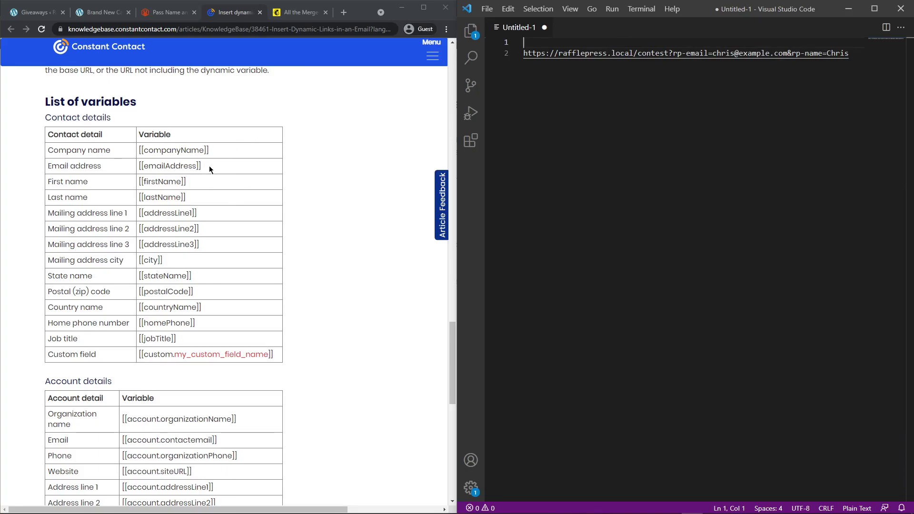
# Replace the sample email in the contest URL with [[emailAddress]].
pyautogui.moveTo(212, 169); pyautogui.dragTo(138, 167)
pyautogui.hotkey('ctrl', 'c')
pyautogui.moveTo(727, 74); pyautogui.dragTo(786, 53)
pyautogui.hotkey('ctrl', 'v')
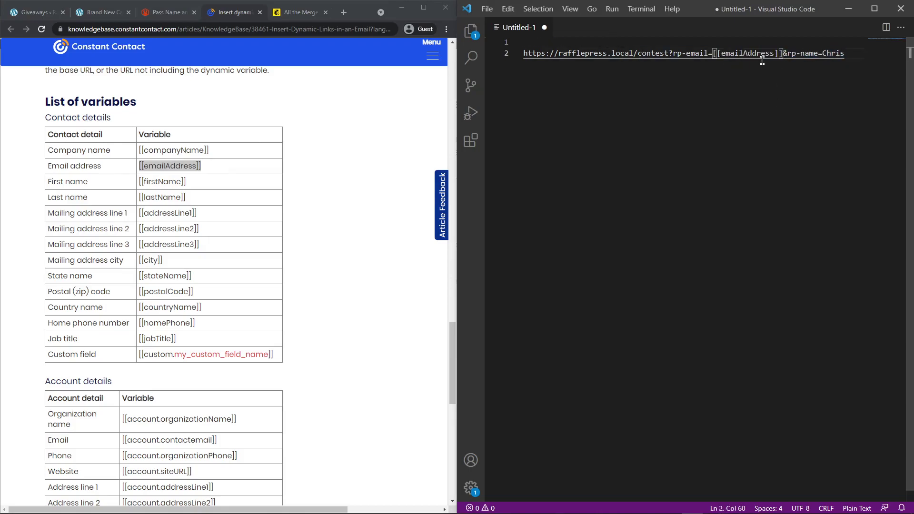
# Replace the sample name at the URL's end with [[firstName]].
pyautogui.moveTo(190, 182); pyautogui.dragTo(136, 182)
pyautogui.rightClick(136, 182)
pyautogui.click(152, 189)
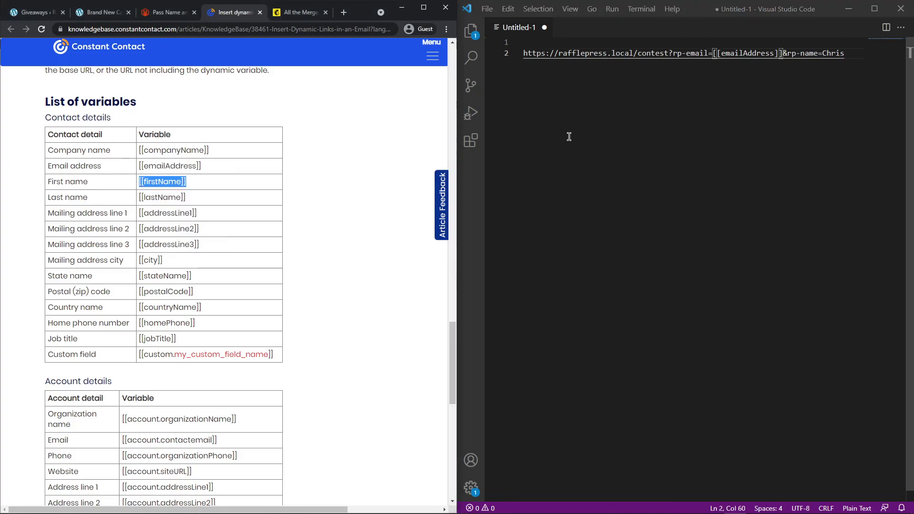
pyautogui.doubleClick(860, 57)
pyautogui.hotkey('ctrl', 'v')
# Copy the finished dynamic link line and return to the Brand New Camping Gear giveaway page.
pyautogui.moveTo(858, 53); pyautogui.dragTo(523, 55)
pyautogui.rightClick(560, 55)
pyautogui.click(609, 96)
pyautogui.scroll(10, 281, 133)
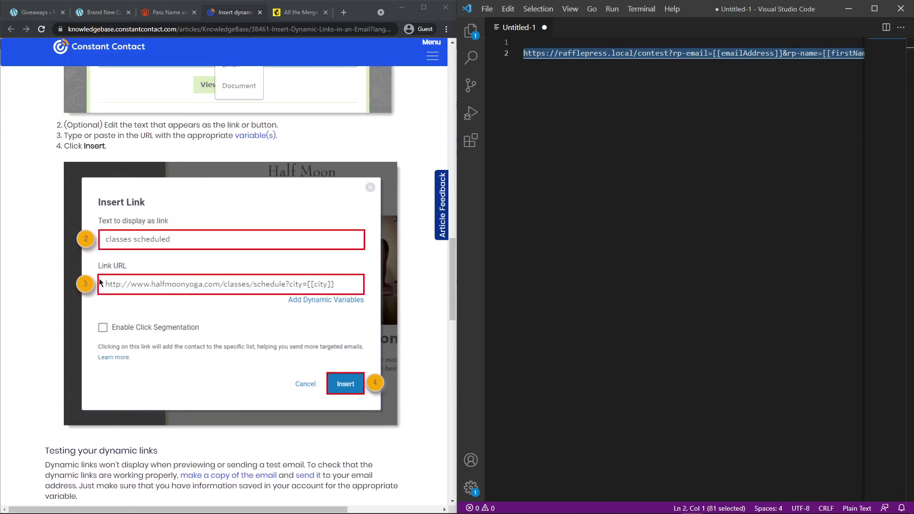
pyautogui.scroll(1, 209, 305)
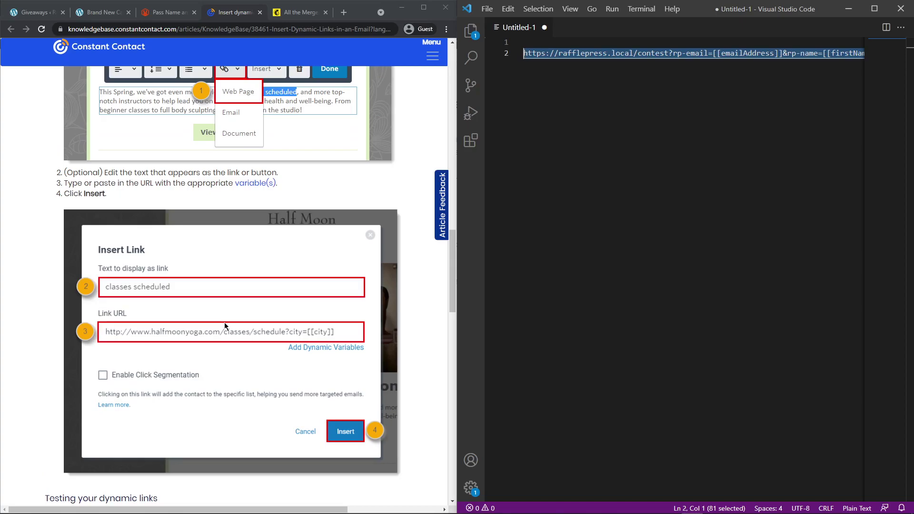
pyautogui.click(755, 95)
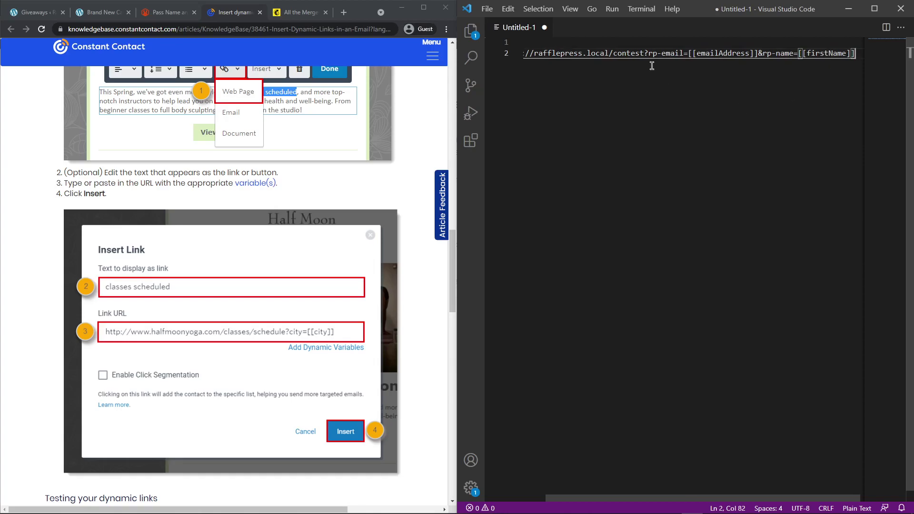
pyautogui.click(101, 12)
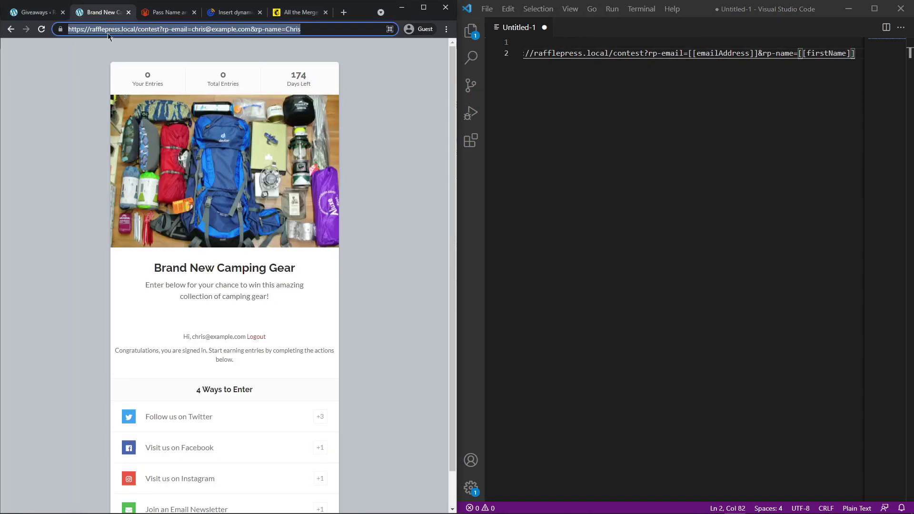
pyautogui.click(370, 197)
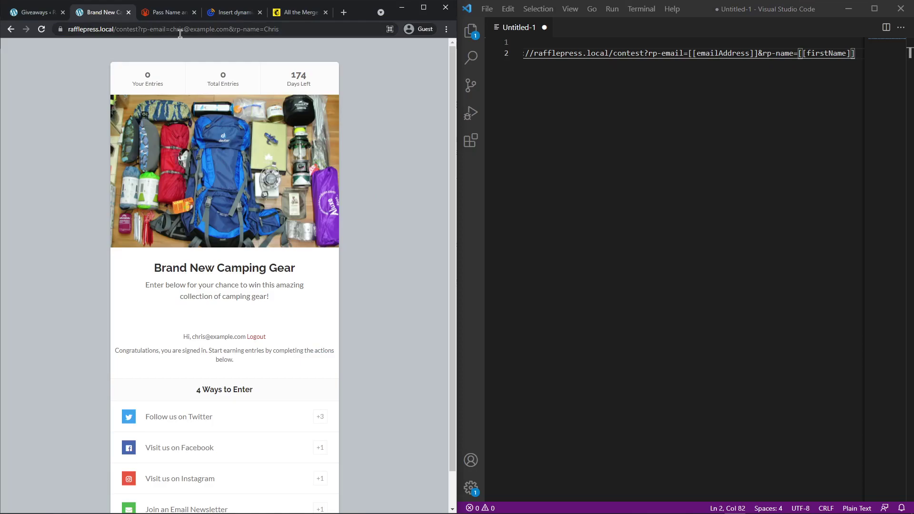